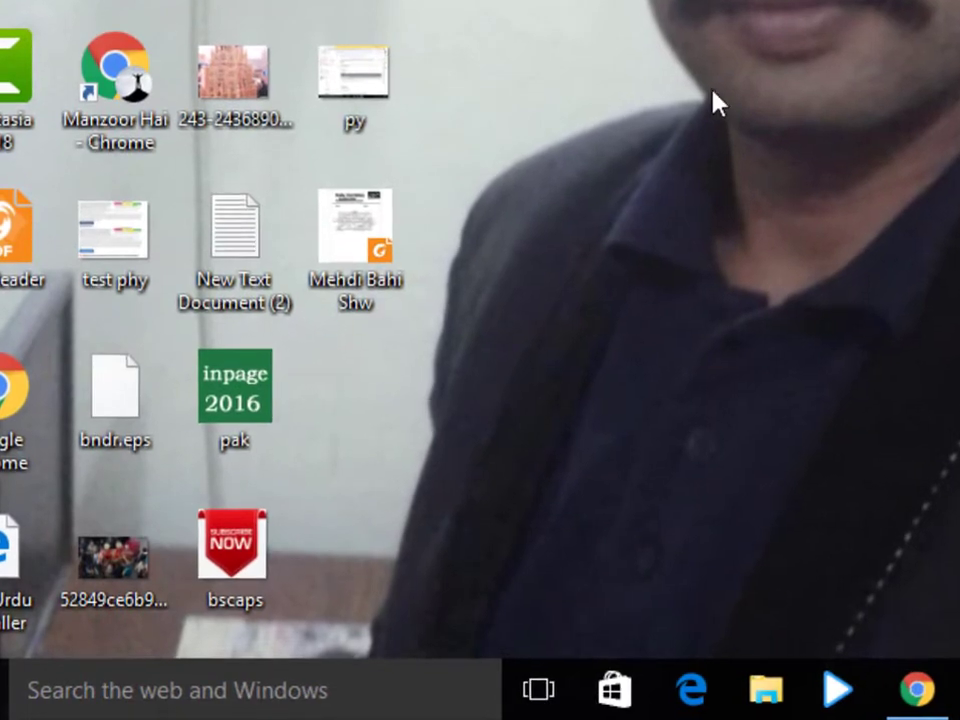
Search Windows for "inpage", launch Inpage 2016 Edition, and dismiss the disk, HASP driver and registry messages.
left_click(156, 691)
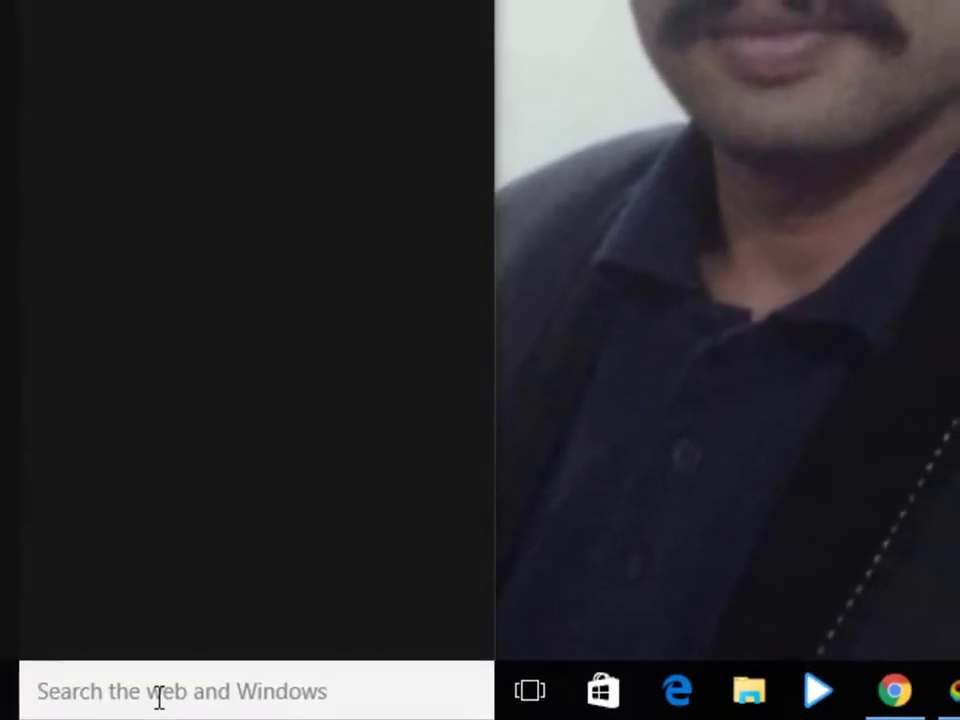
type("inp")
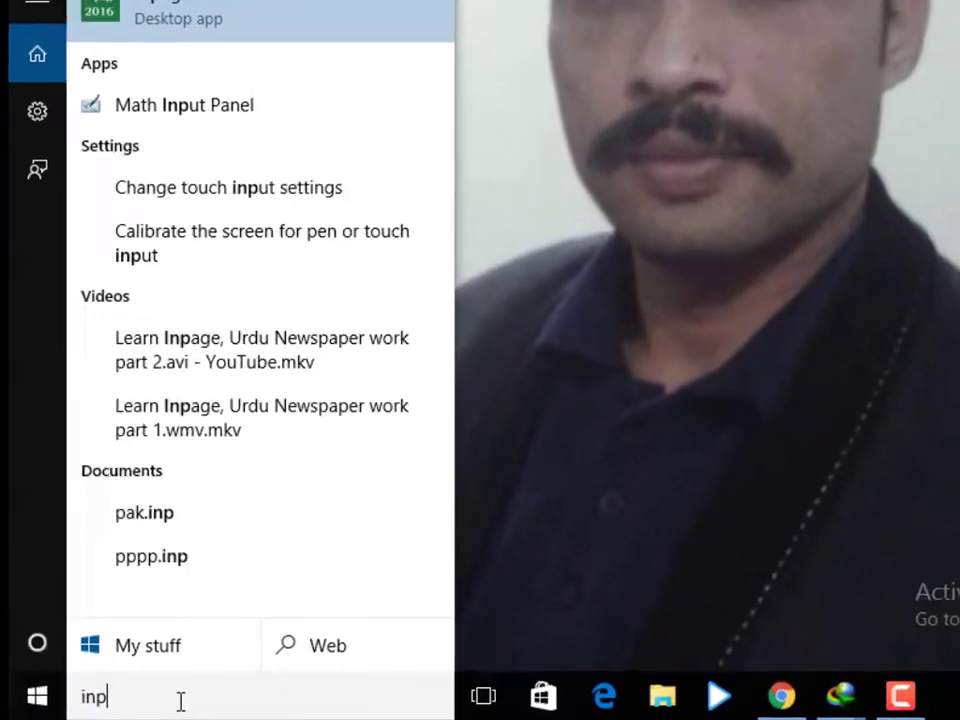
type("age")
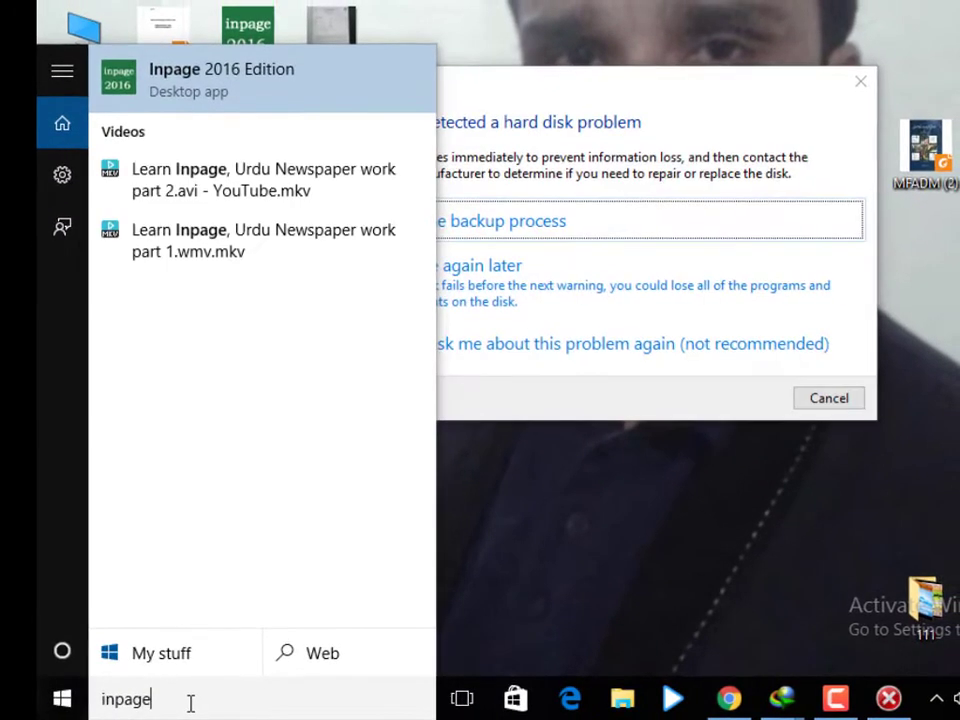
left_click(265, 82)
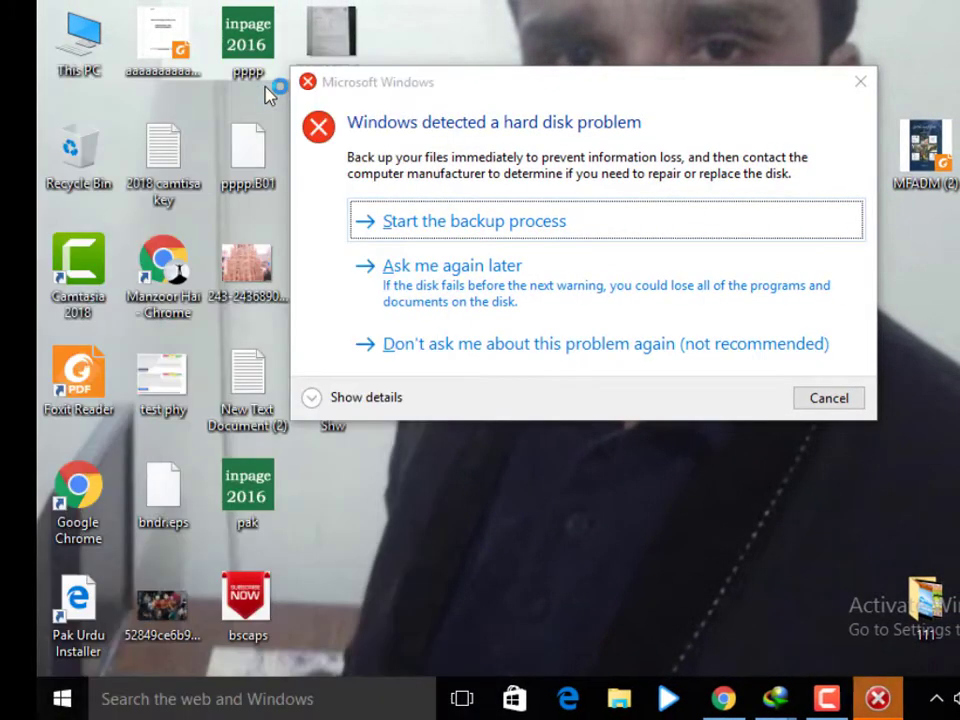
left_click(827, 398)
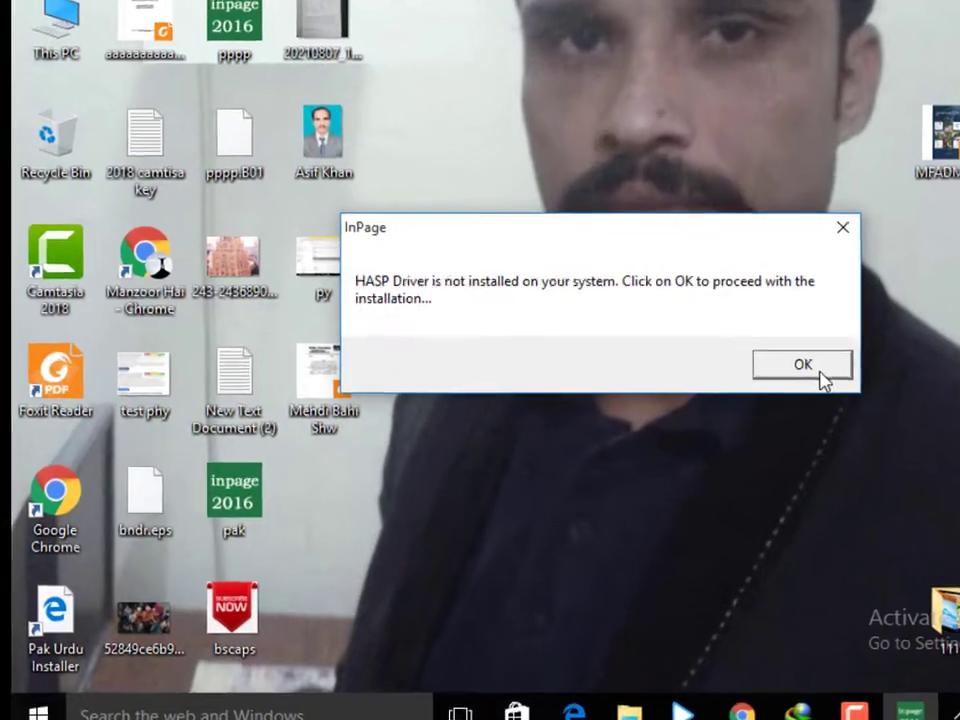
left_click(806, 366)
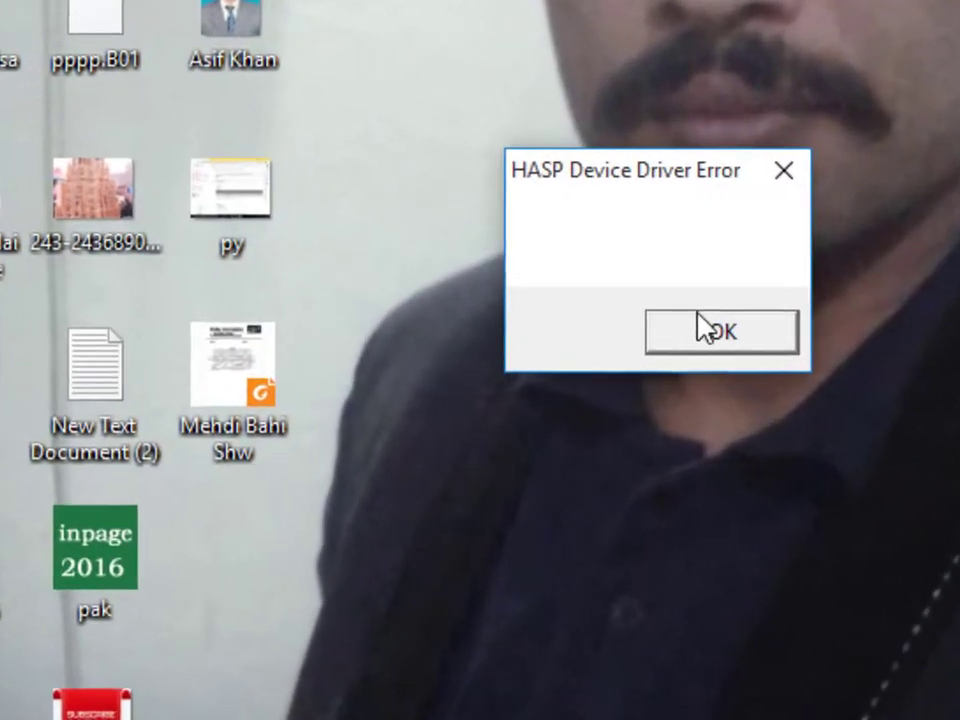
left_click(716, 340)
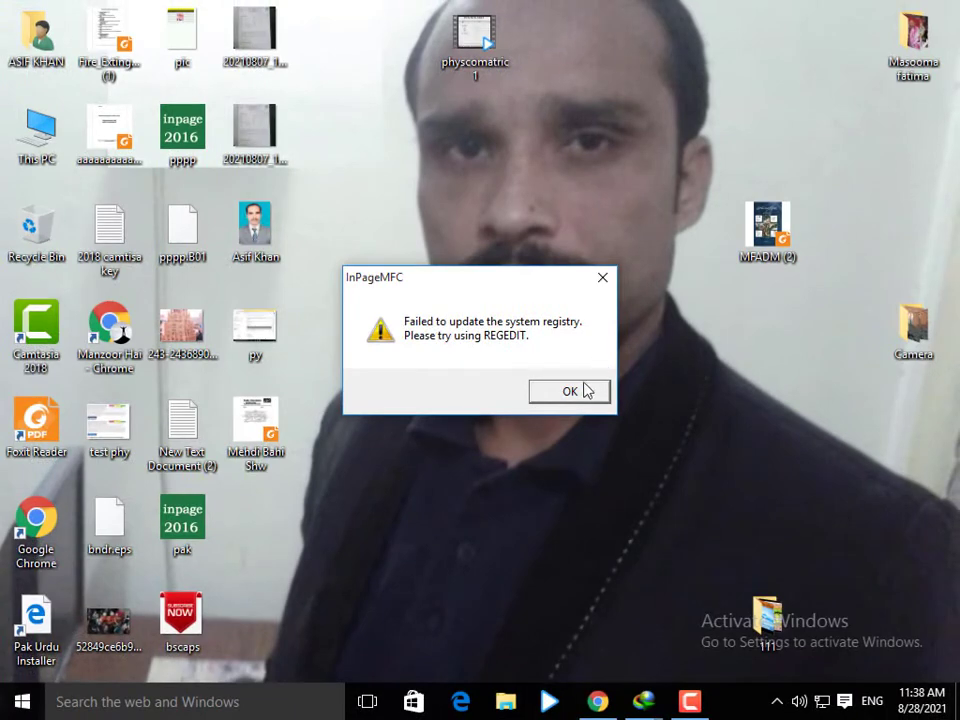
left_click(569, 393)
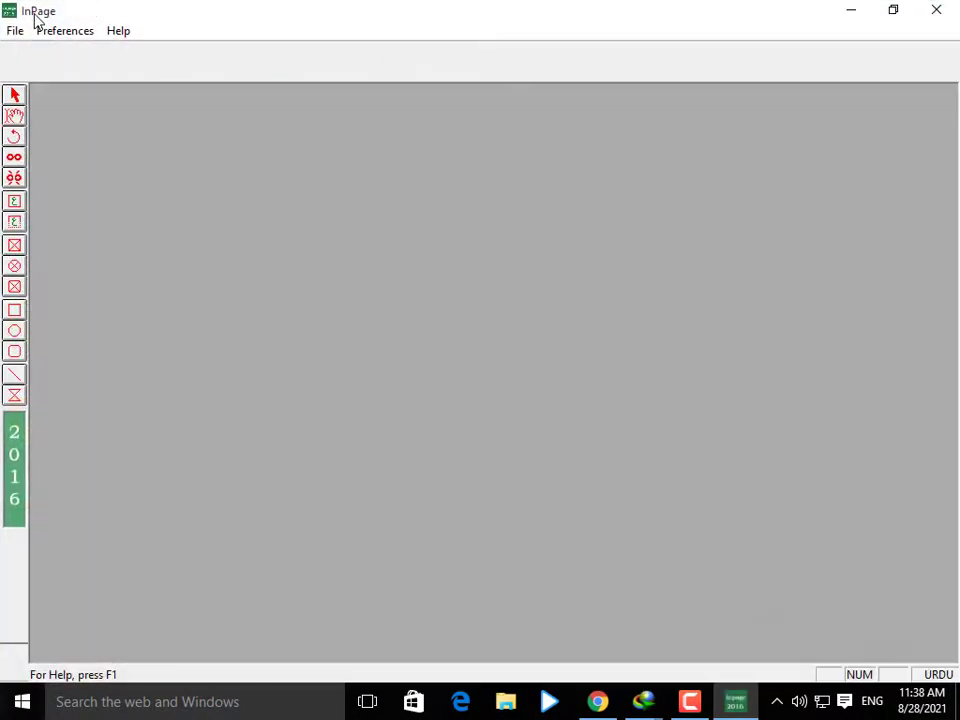
Create a new one-page A4 portrait document with the default margins and right-to-left direction.
left_click(27, 37)
left_click(30, 58)
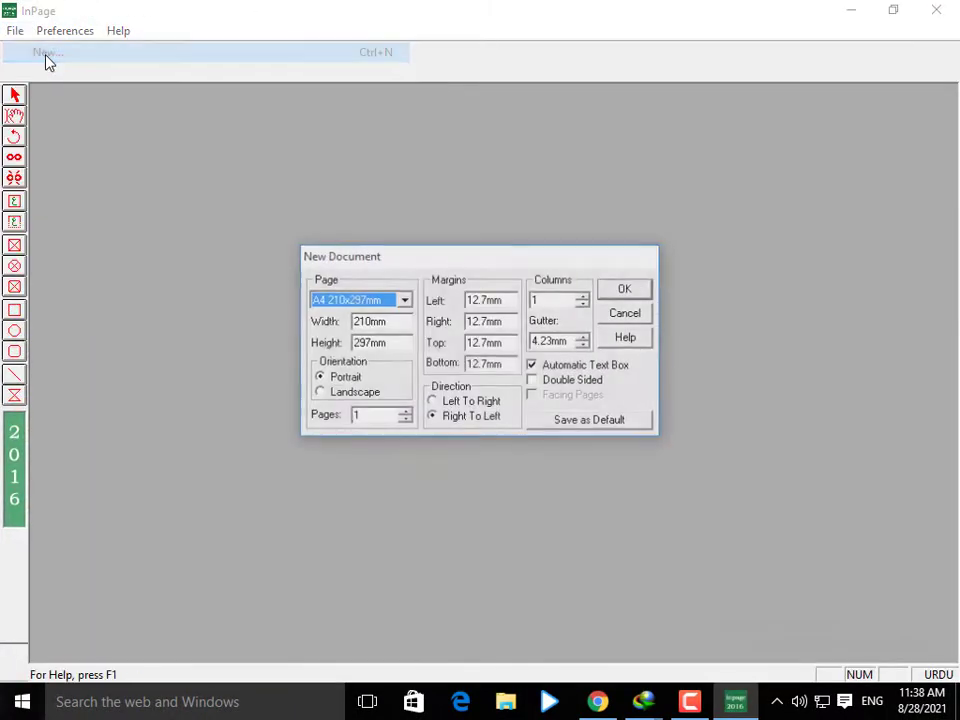
left_click(626, 290)
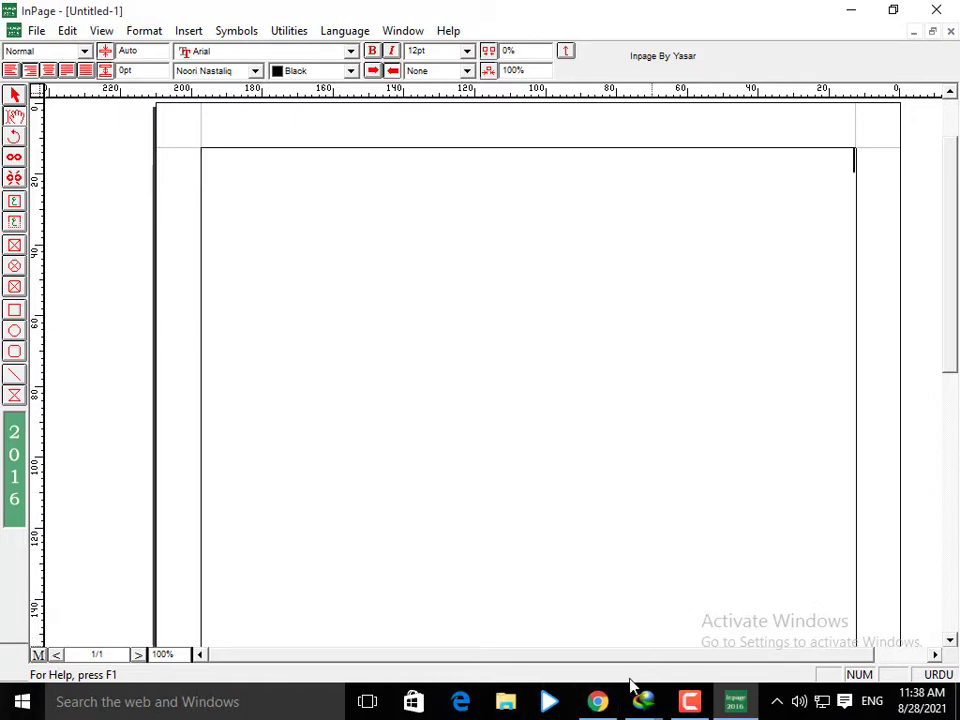
Switch to Chrome and search Google for "google translate" without the word "urdu".
left_click(595, 703)
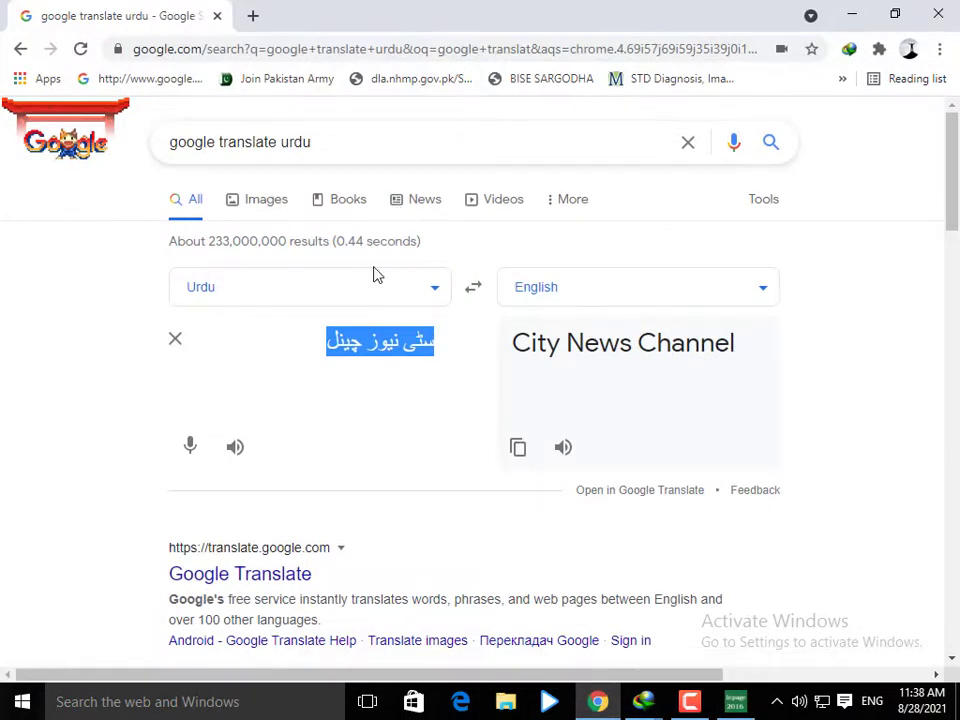
left_click(321, 351)
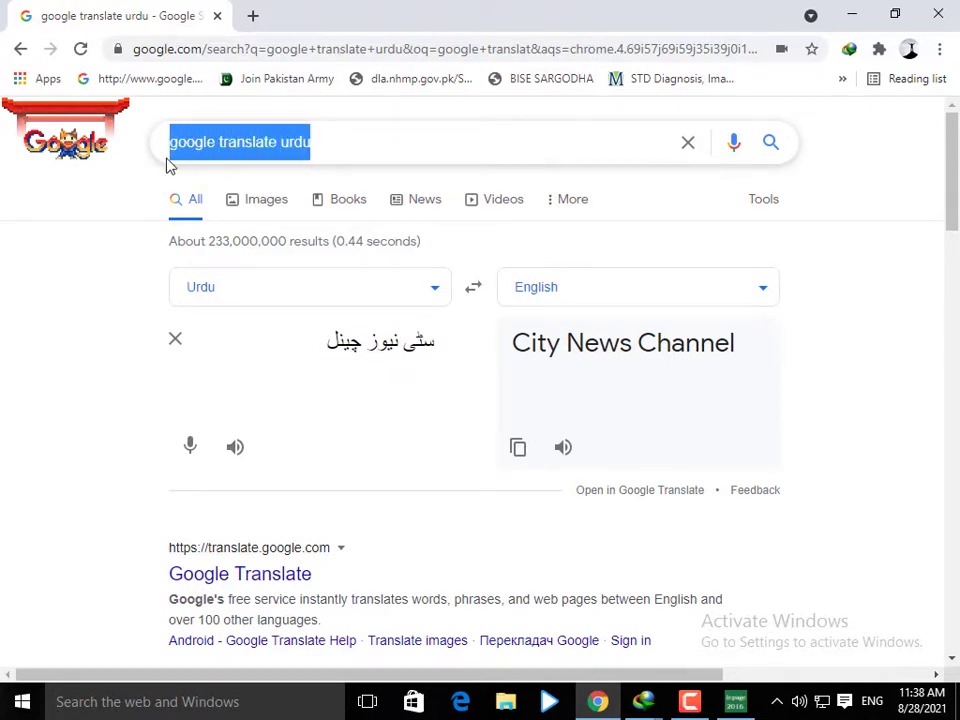
left_click(339, 140)
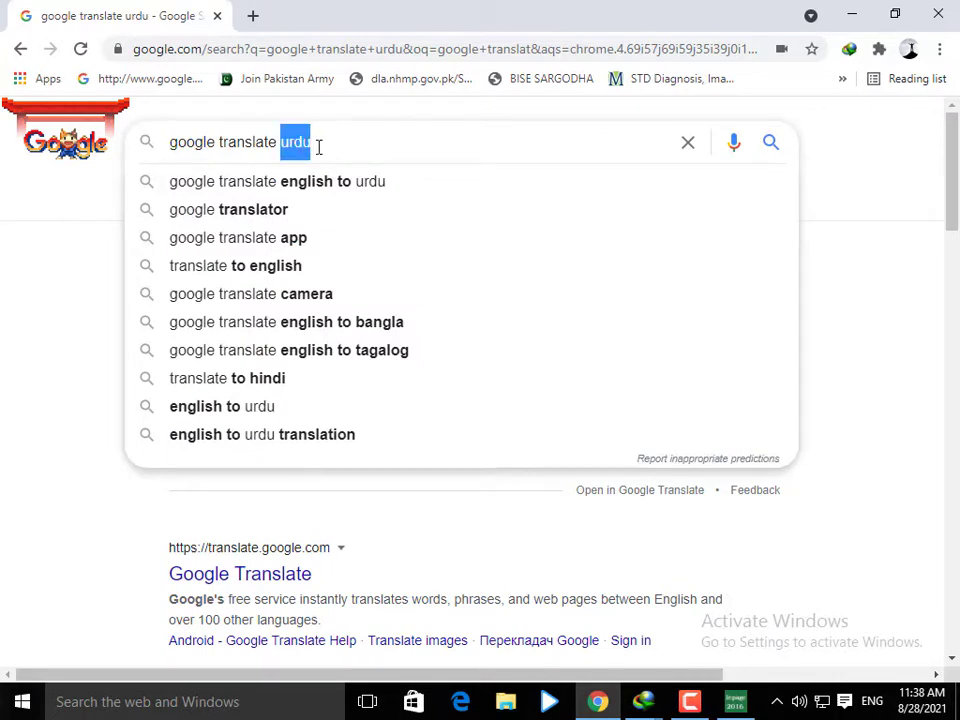
key("BackSpace")
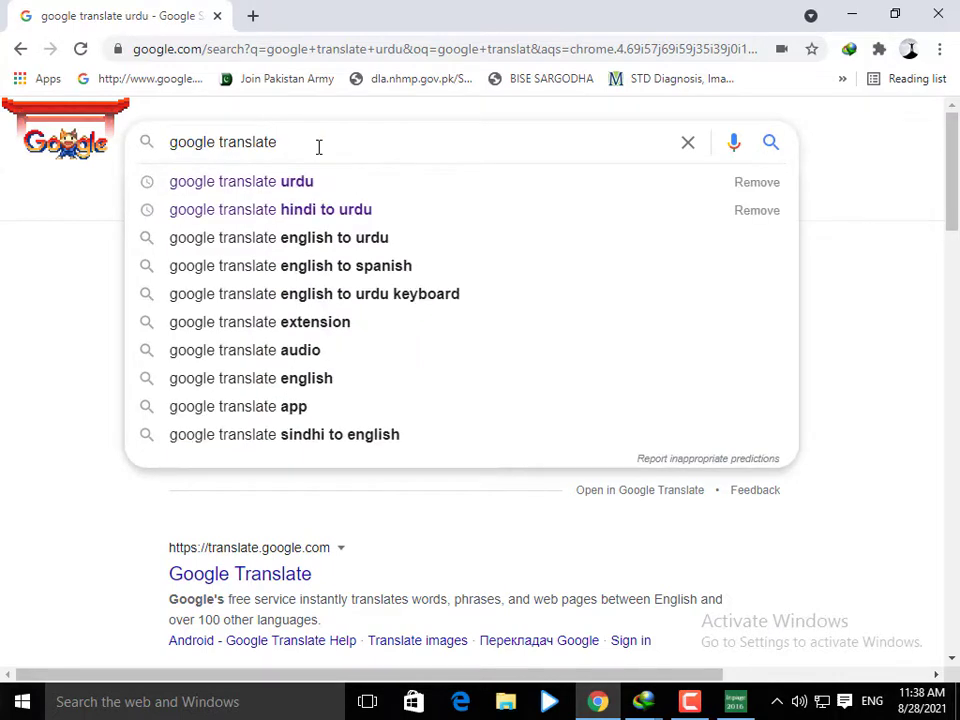
key("Return")
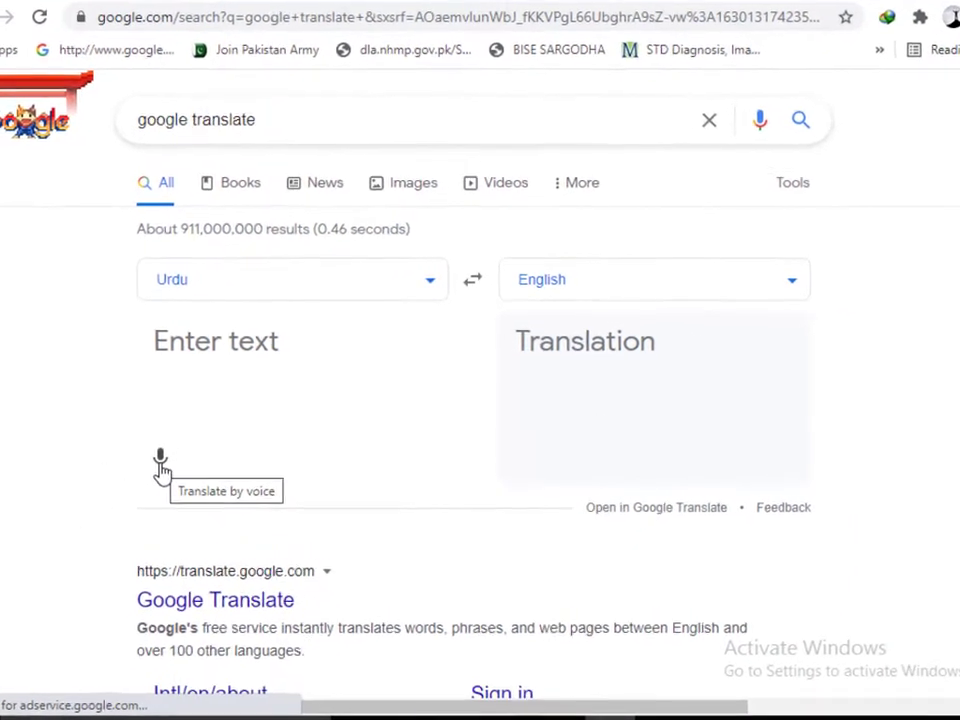
Dictate the Urdu phrase سٹی نیوز چینل into the translator by voice and copy the recognised text.
left_click(136, 476)
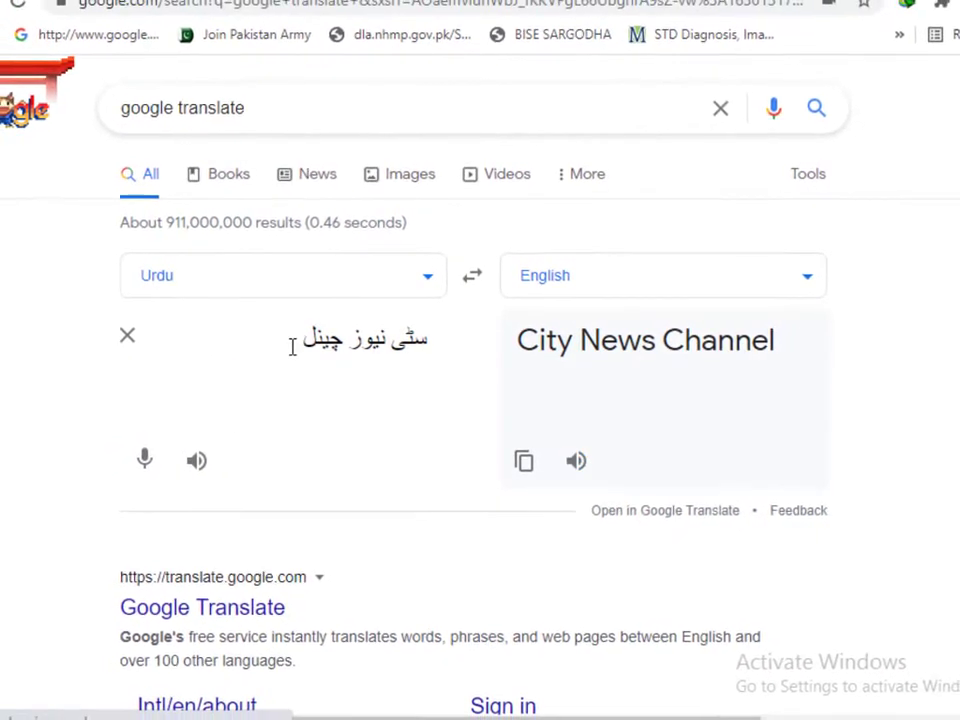
triple_click(294, 346)
left_click_drag(296, 345, 322, 343)
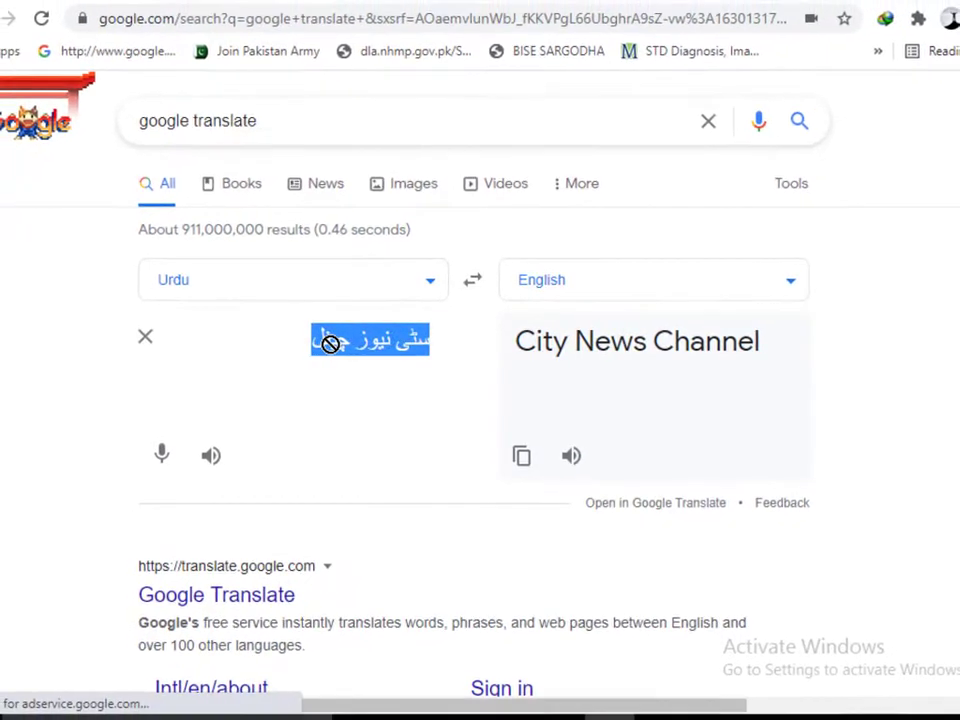
right_click(333, 343)
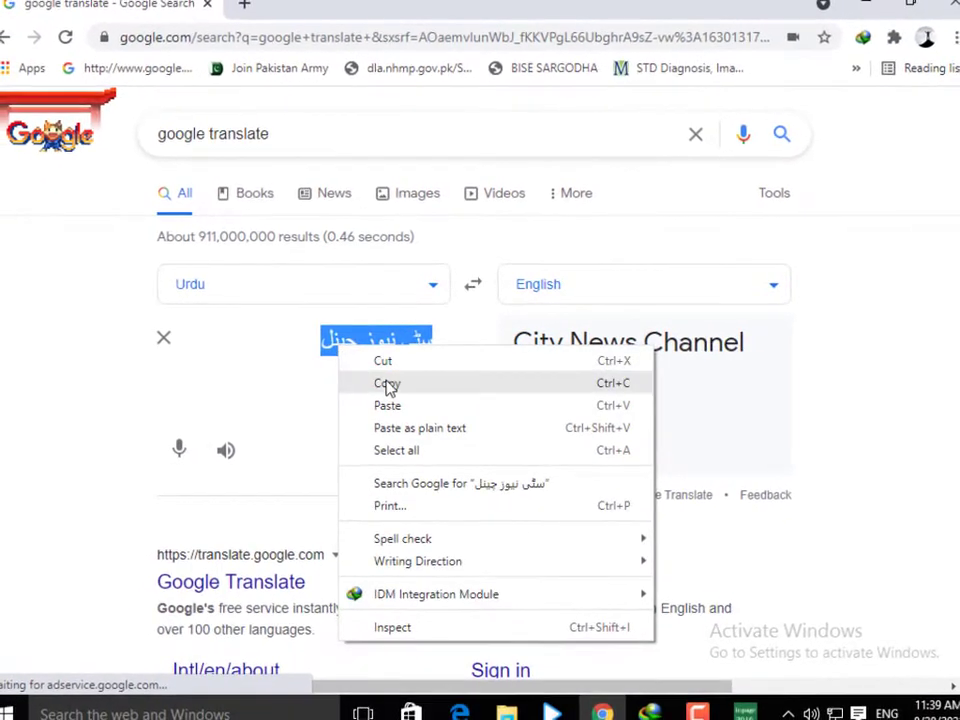
left_click(388, 386)
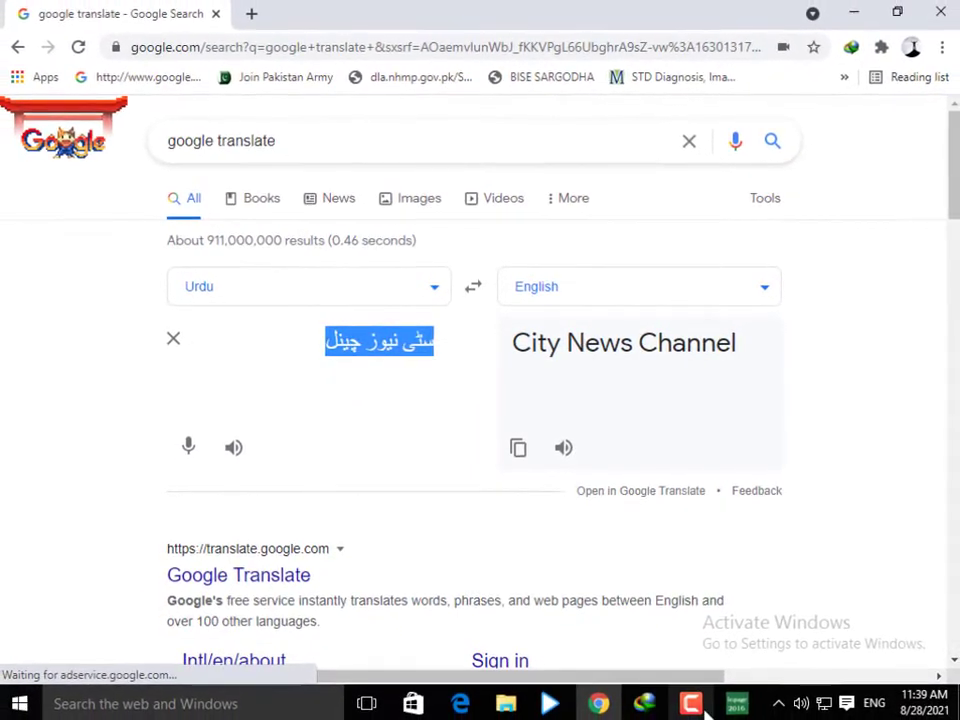
Switch to InPage, try to paste the copied Urdu phrase into a new text box, and quit without saving.
left_click(736, 703)
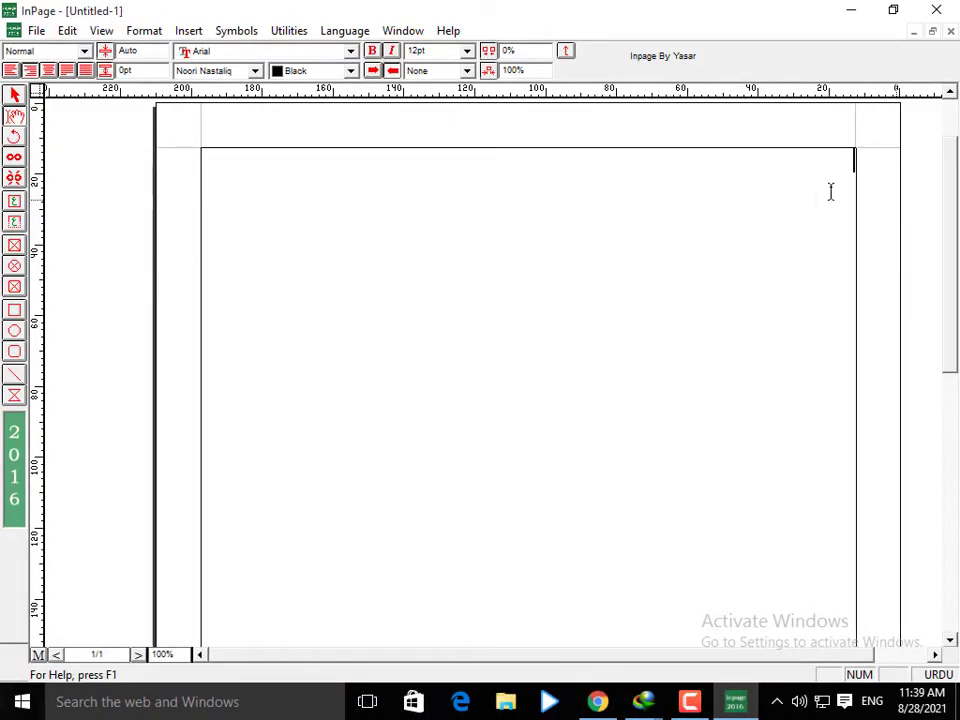
left_click(15, 223)
left_click(739, 177)
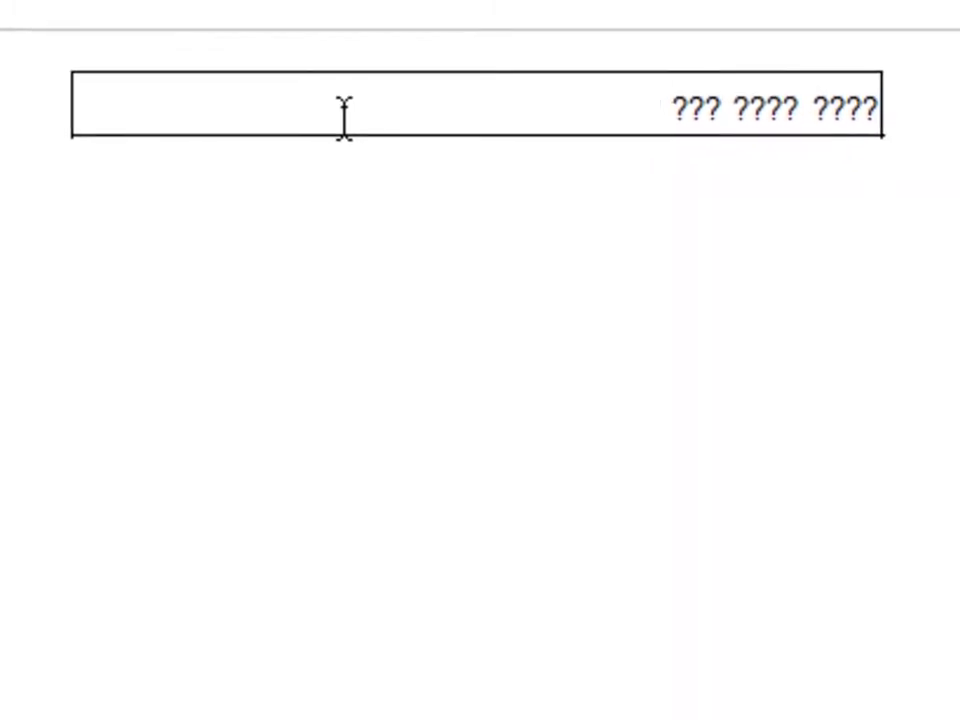
key("alt+F4")
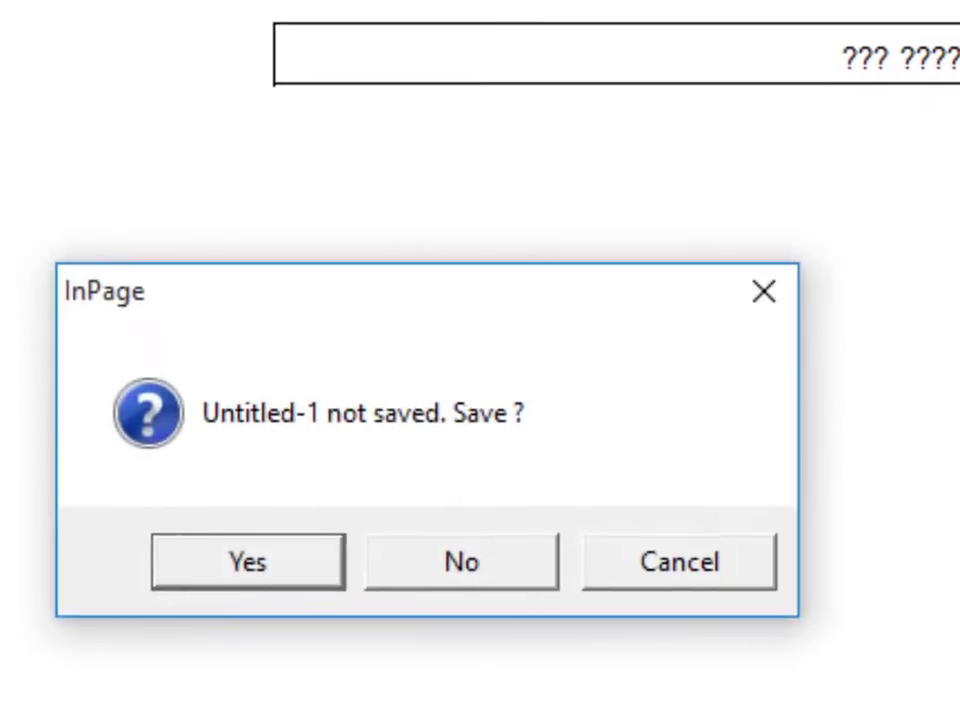
left_click(525, 552)
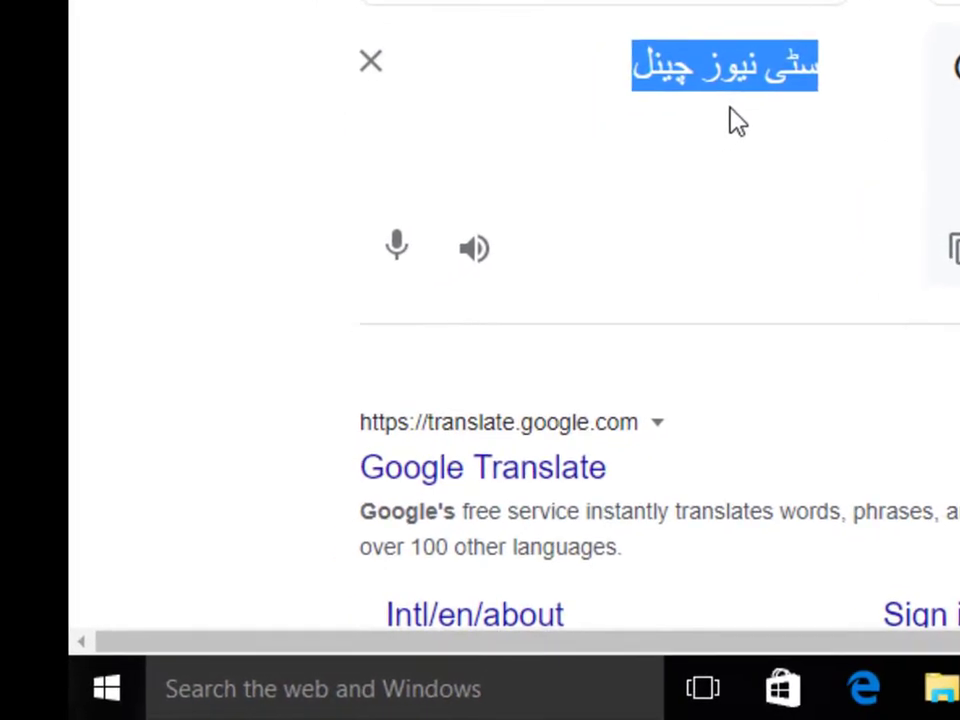
Launch Word with the Run command winword and create a blank document.
key("super+r")
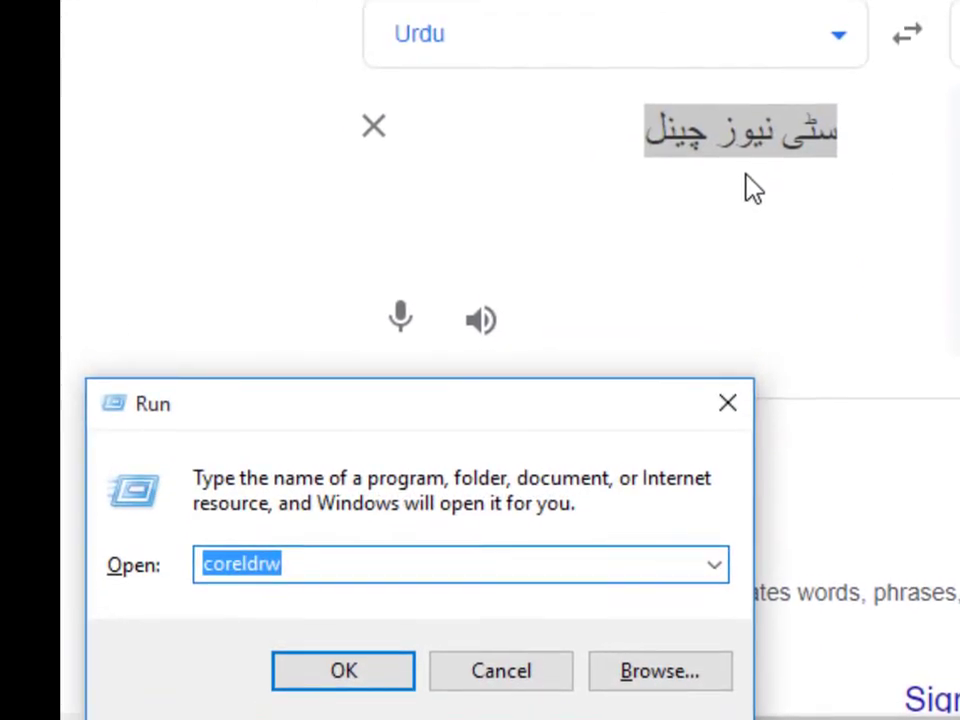
type("w")
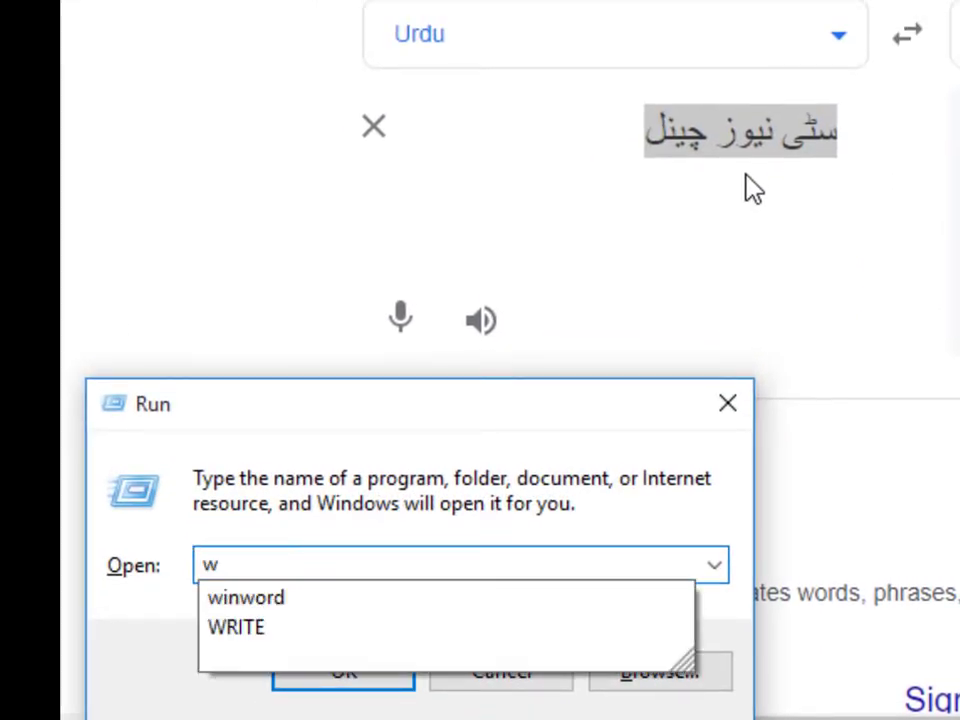
type("inwo")
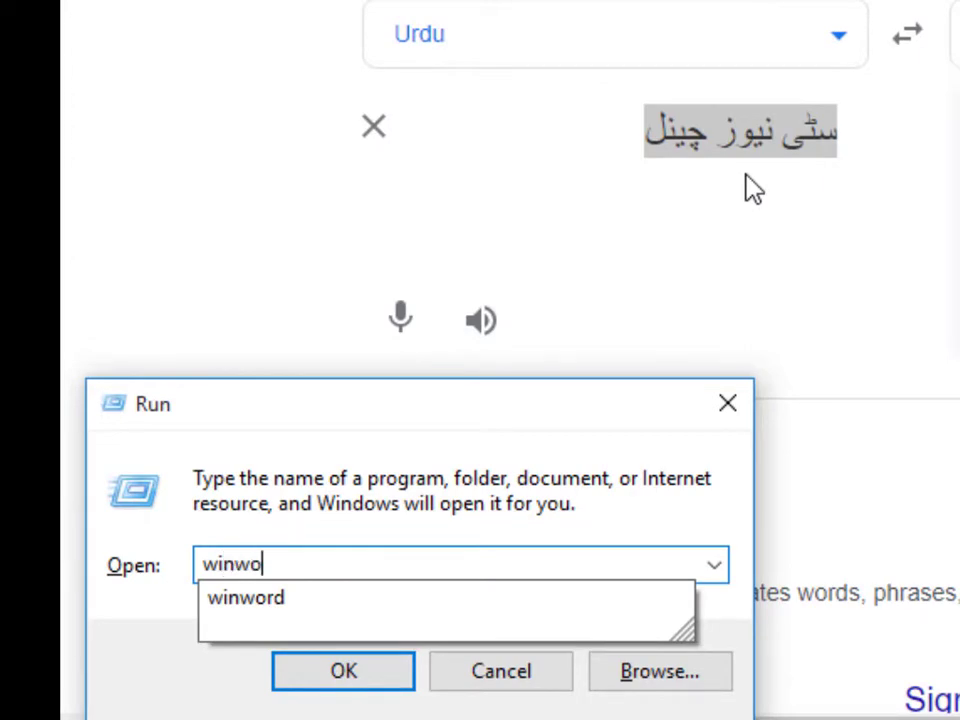
type("rd")
key("Return")
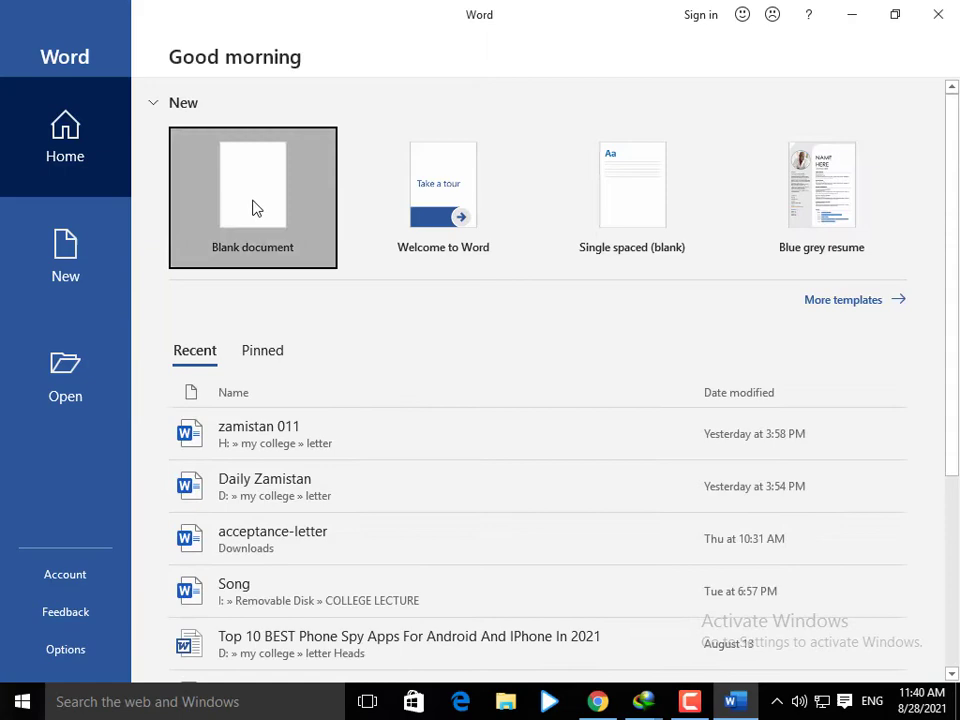
left_click(253, 208)
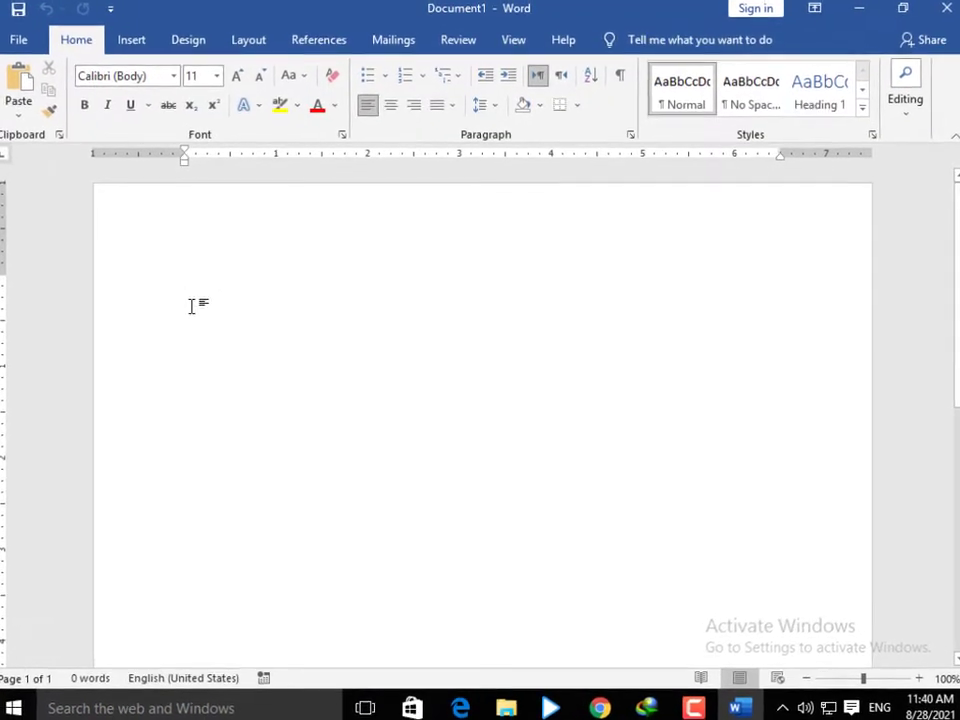
Paste the copied Urdu phrase into the document and enlarge its text to 56 points.
key("ctrl+v")
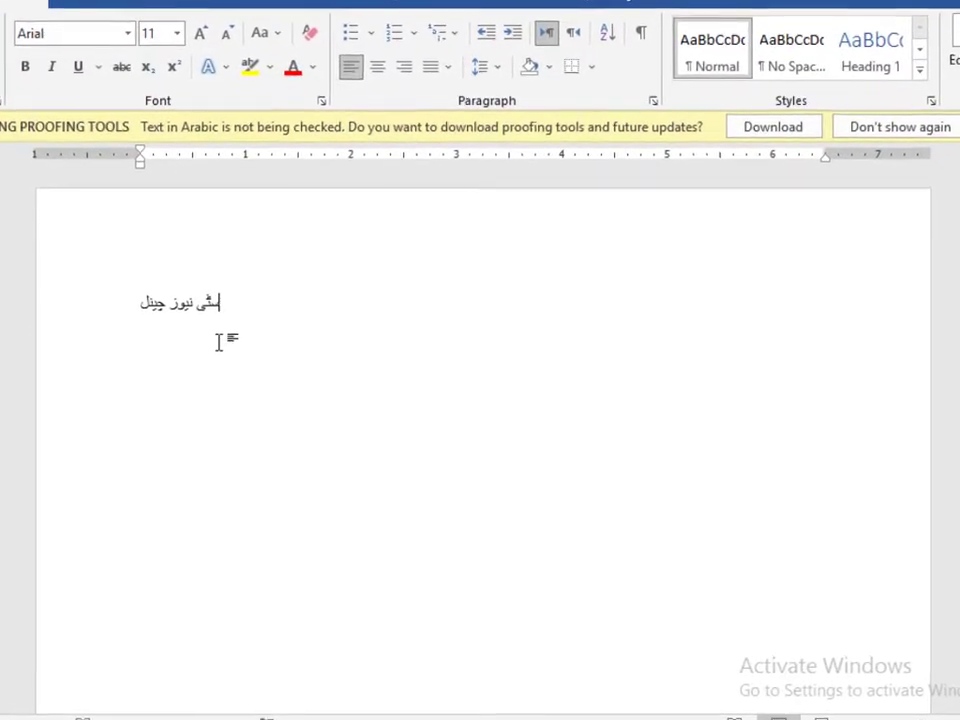
left_click_drag(204, 300, 150, 299)
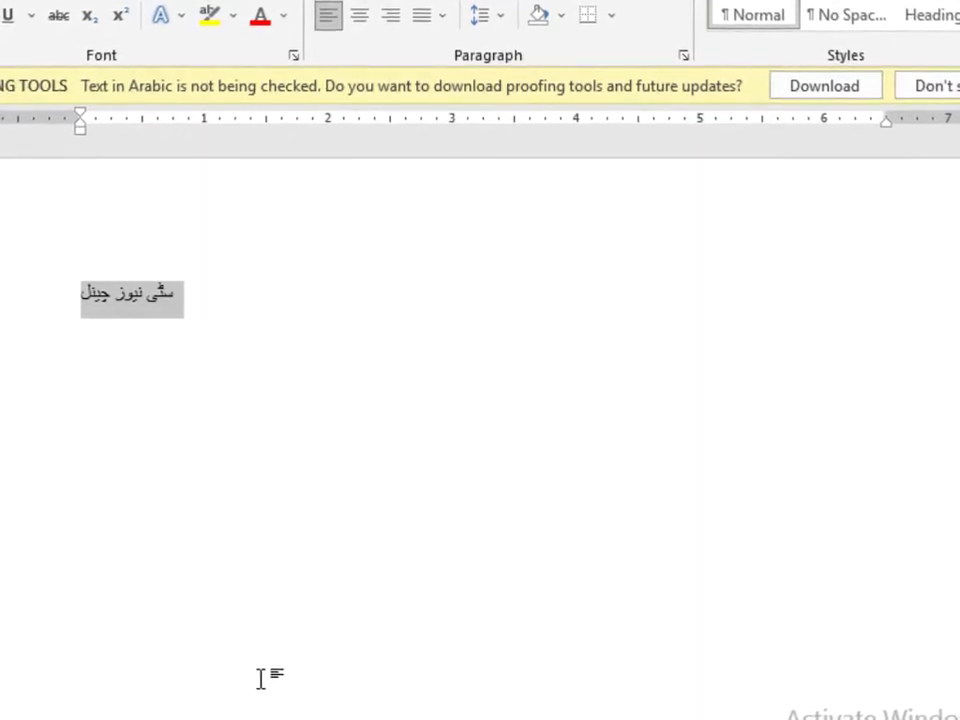
key("ctrl+]")
key("ctrl+]")
key("ctrl+]")
key("ctrl+]")
key("ctrl+]")
key("ctrl+]")
key("ctrl+]")
key("ctrl+]")
key("ctrl+]")
key("ctrl+]")
key("ctrl+]")
key("ctrl+]")
key("ctrl+]")
key("ctrl+]")
key("ctrl+]")
key("ctrl+]")
key("ctrl+]")
key("ctrl+]")
key("ctrl+]")
key("ctrl+]")
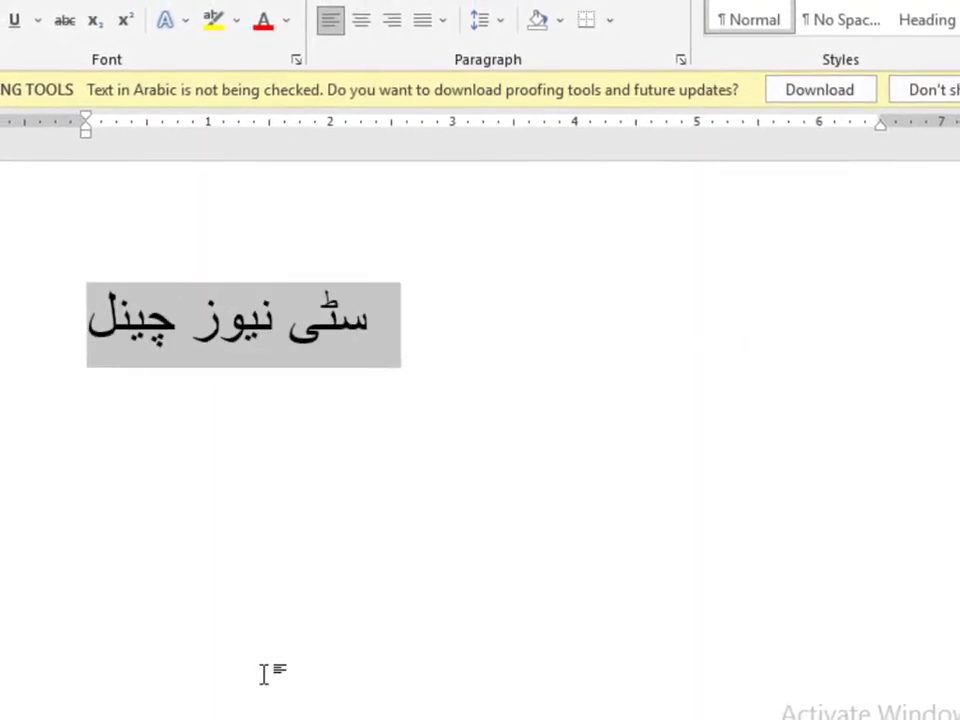
key("ctrl+]")
key("ctrl+]")
key("ctrl+]")
key("ctrl+]")
key("ctrl+]")
key("ctrl+]")
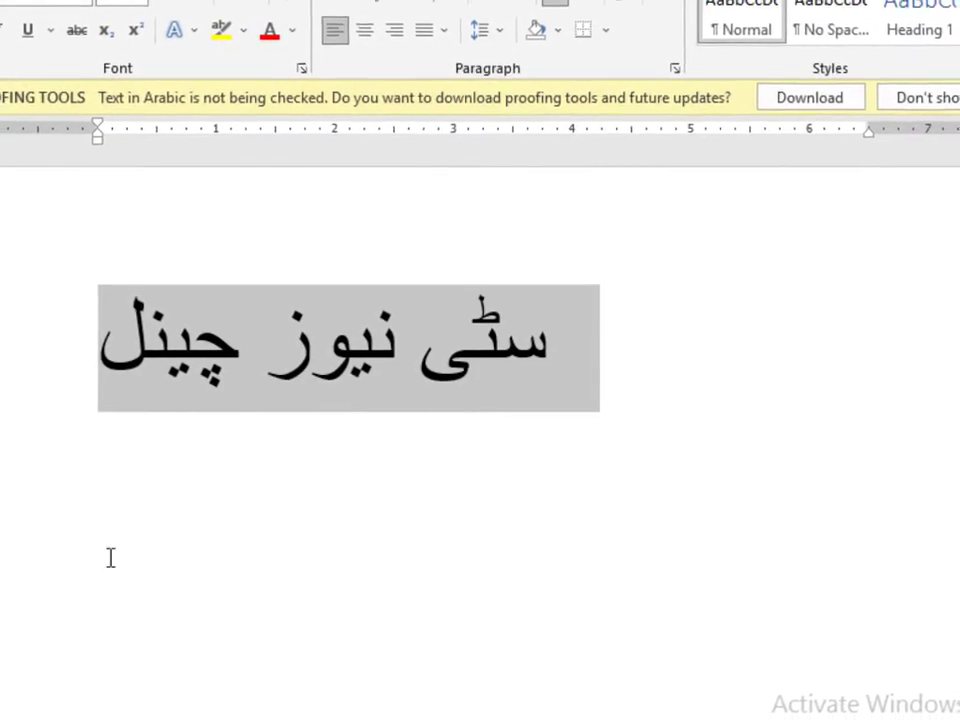
Set the selected Urdu phrase to 48 points in the Jameel Noori Nastaleeq font.
left_click(145, 2)
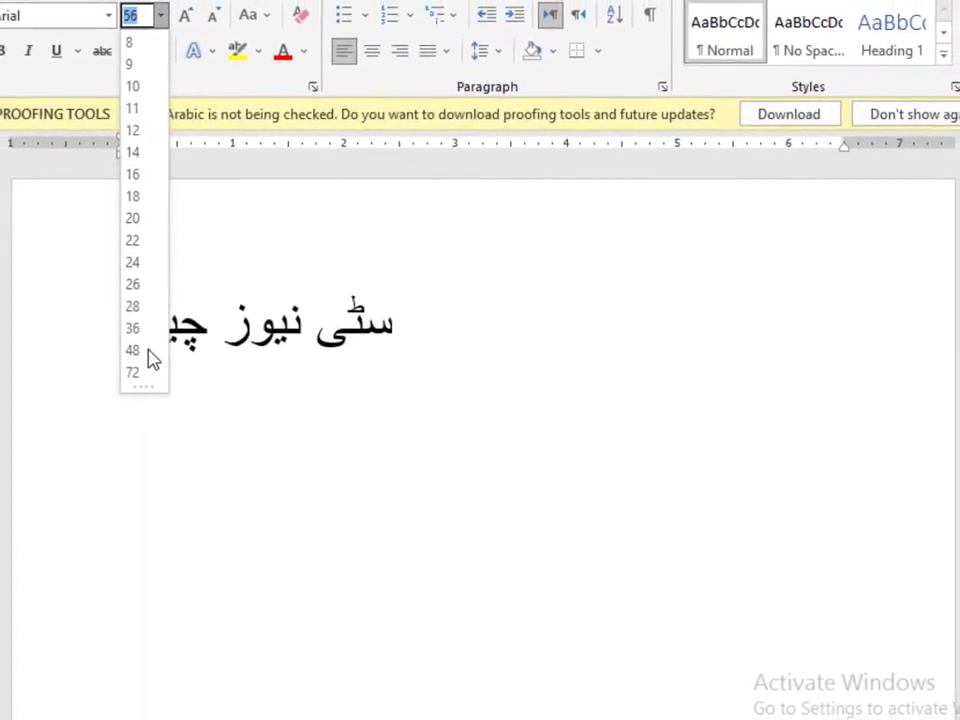
left_click(139, 352)
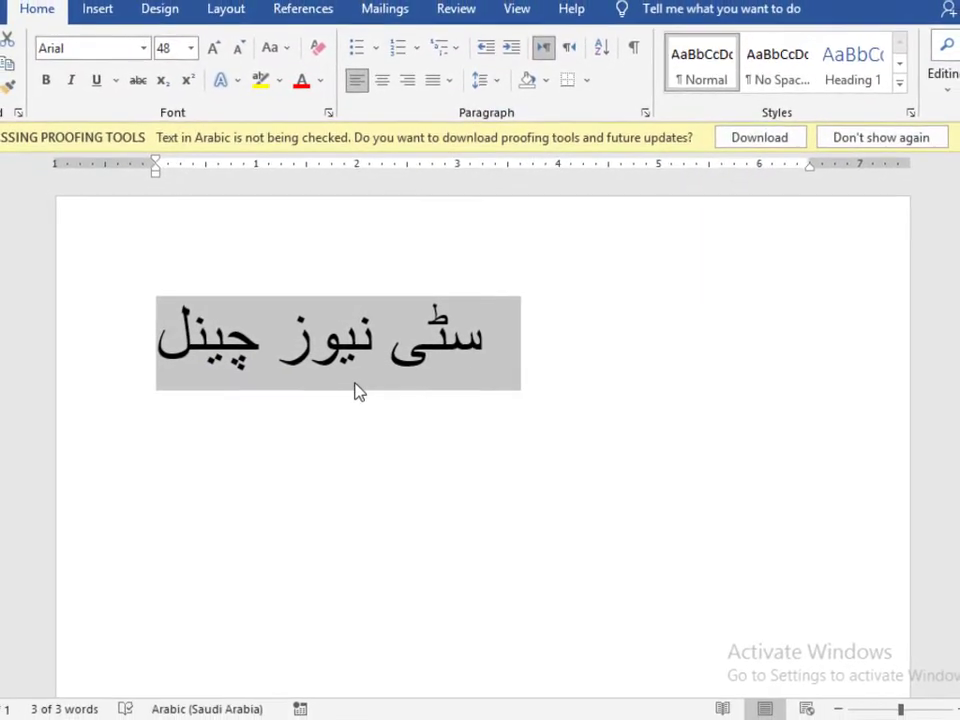
left_click(159, 66)
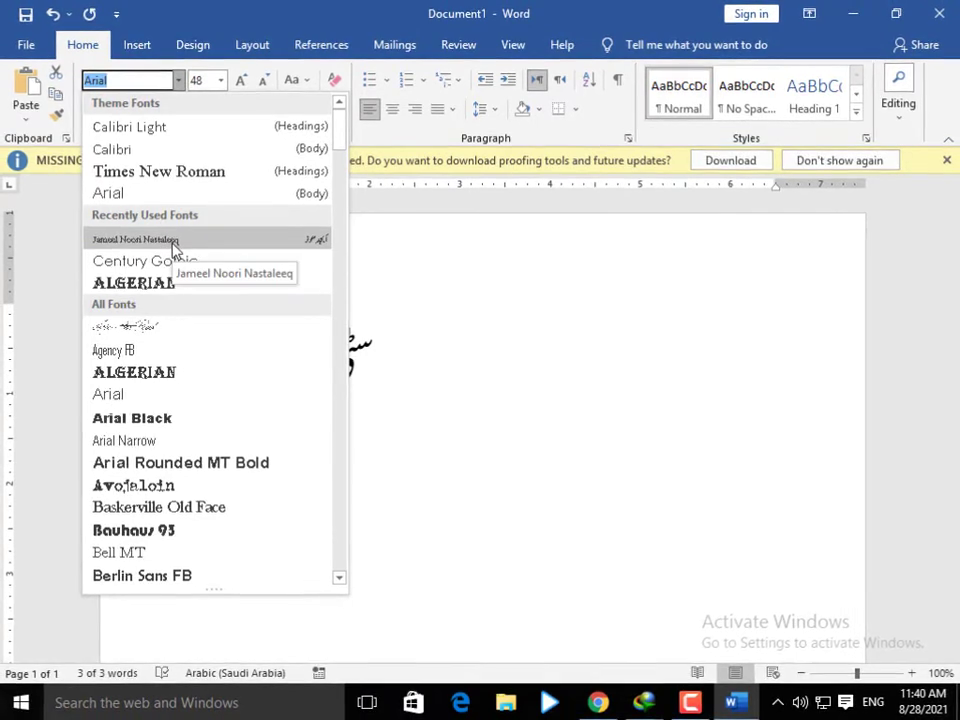
left_click(173, 242)
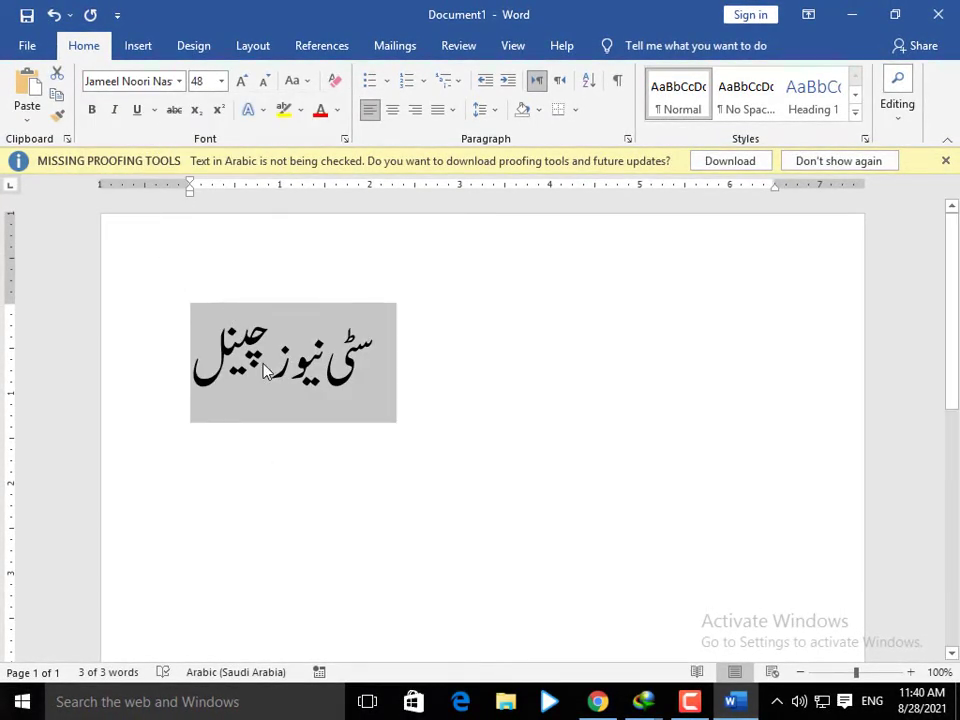
Make the phrase bold and apply the white text effect with an orange outline and orange shadow.
key("ctrl+b")
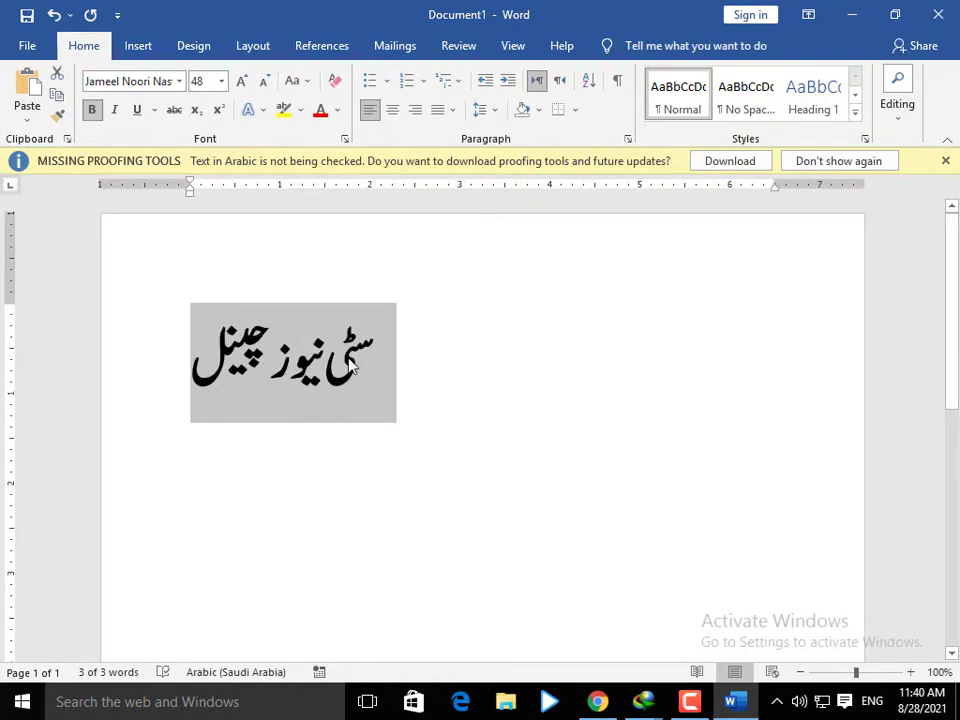
left_click(264, 111)
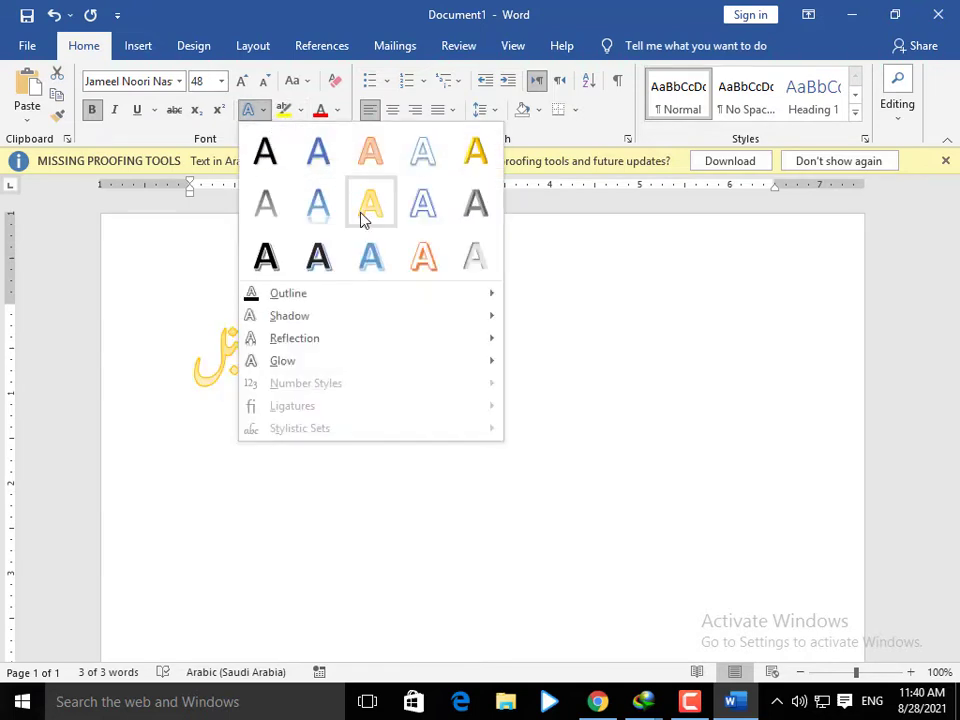
left_click(423, 258)
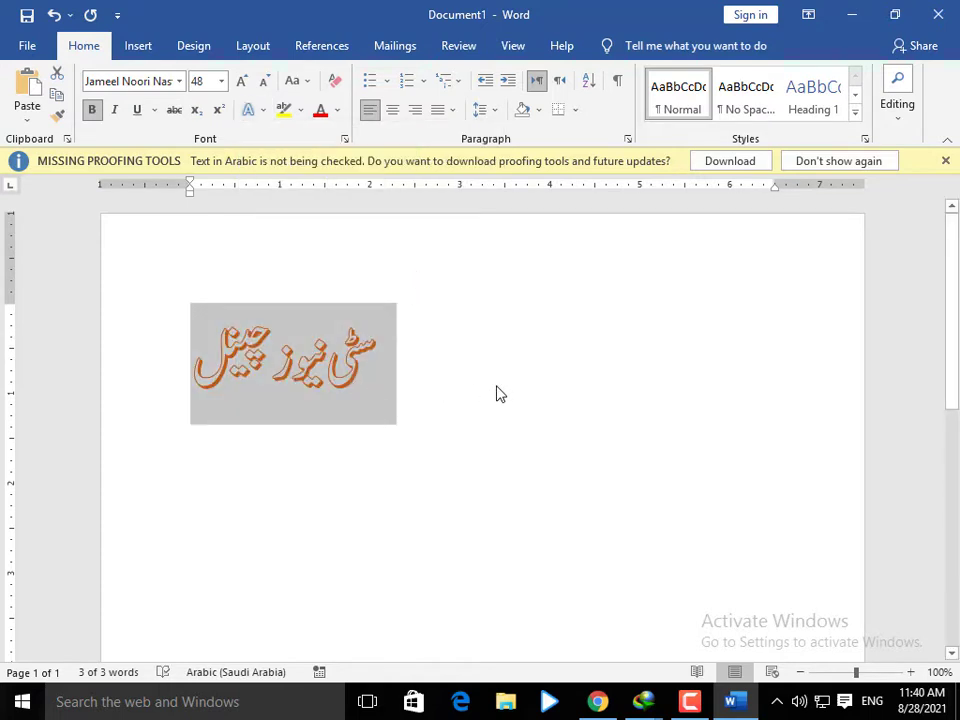
Enlarge the phrase in one-point increments to 123 points.
key("ctrl+bracketright")
key("ctrl+bracketright")
key("ctrl+bracketright")
key("ctrl+bracketright")
key("ctrl+bracketright")
key("ctrl+bracketright")
key("ctrl+bracketright")
key("ctrl+bracketright")
key("ctrl+bracketright")
key("ctrl+bracketright")
key("ctrl+bracketright")
key("ctrl+bracketright")
key("ctrl+bracketright")
key("ctrl+bracketright")
key("ctrl+bracketright")
key("ctrl+bracketright")
key("ctrl+bracketright")
key("ctrl+bracketright")
key("ctrl+bracketright")
key("ctrl+bracketright")
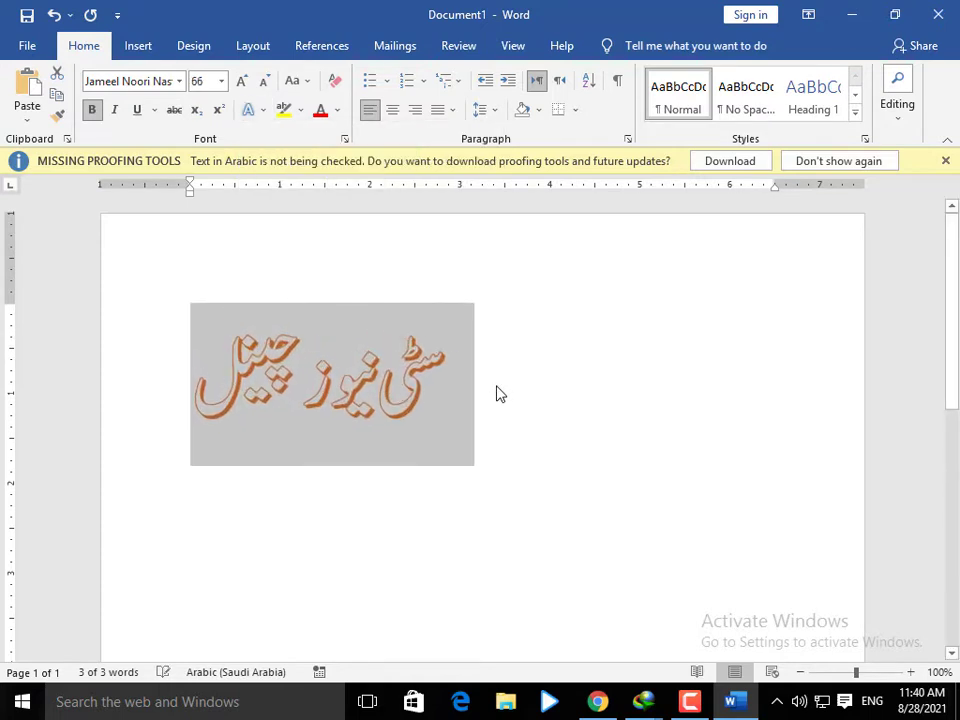
key("ctrl+bracketright")
key("ctrl+bracketright")
key("ctrl+bracketright")
key("ctrl+bracketright")
key("ctrl+bracketright")
key("ctrl+bracketright")
key("ctrl+bracketright")
key("ctrl+bracketright")
key("ctrl+bracketright")
key("ctrl+bracketright")
key("ctrl+bracketright")
key("ctrl+bracketright")
key("ctrl+bracketright")
key("ctrl+bracketright")
key("ctrl+bracketright")
key("ctrl+bracketright")
key("ctrl+bracketright")
key("ctrl+bracketright")
key("ctrl+bracketright")
key("ctrl+bracketright")
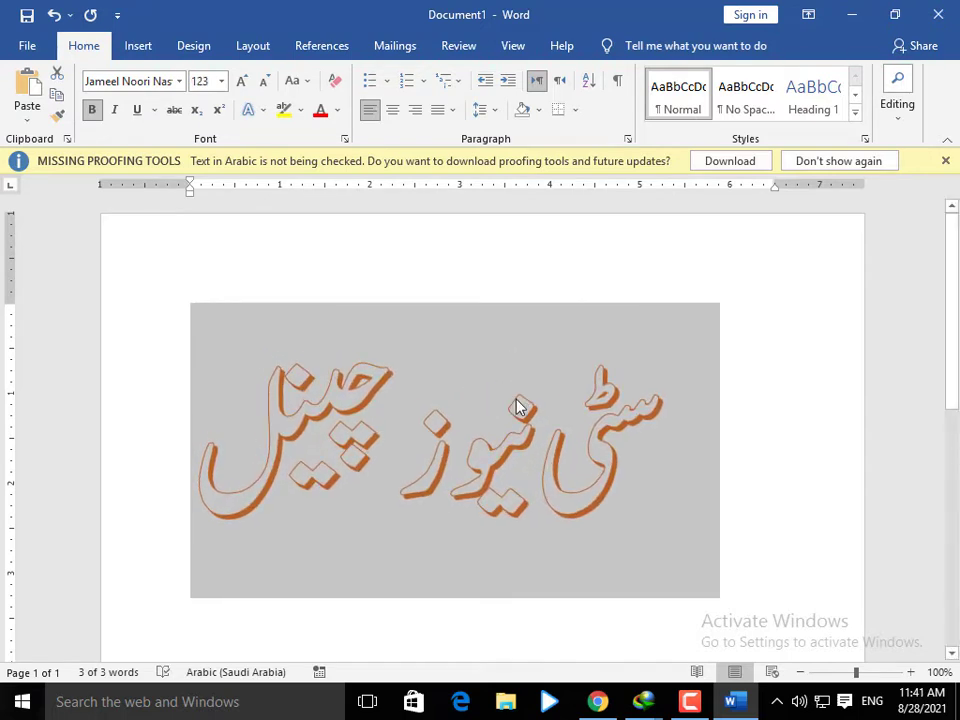
left_click(707, 419)
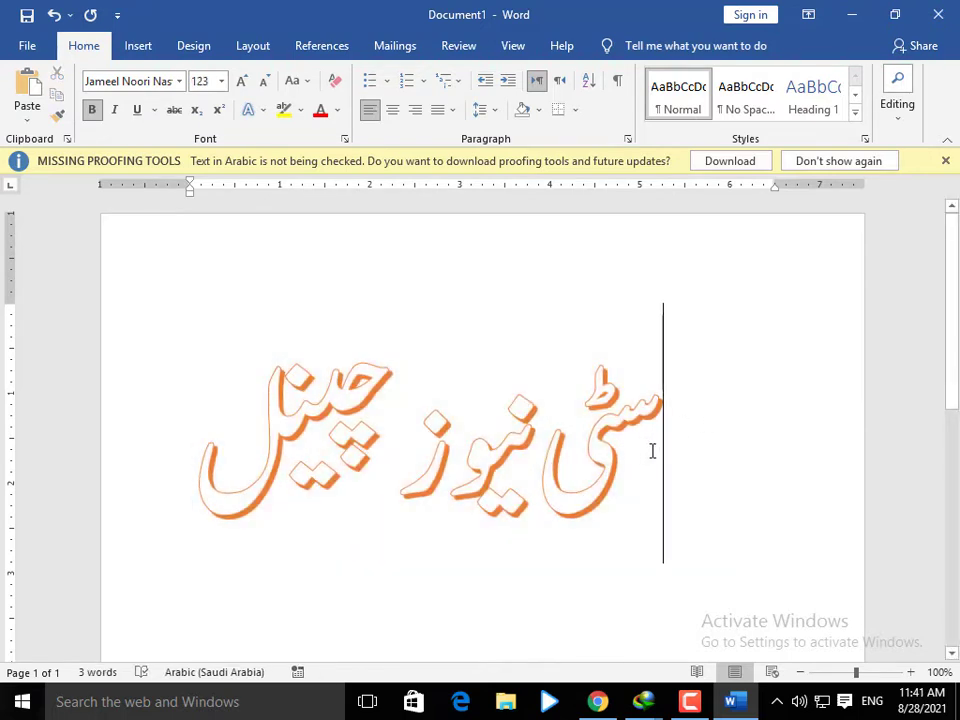
left_click_drag(652, 451, 221, 451)
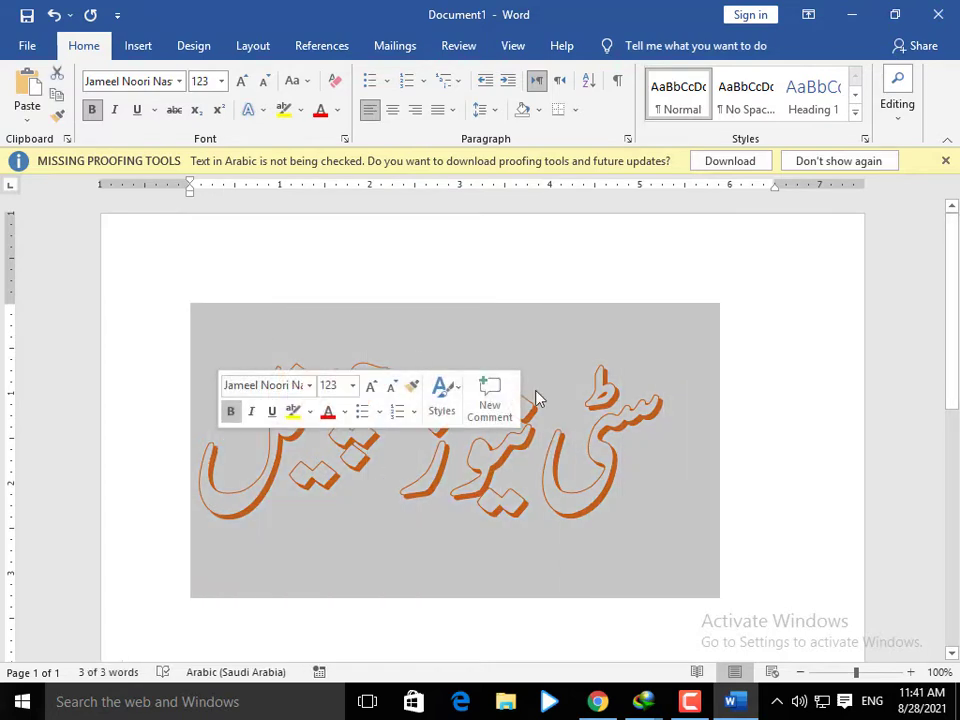
left_click(265, 115)
mouse_move(300, 294)
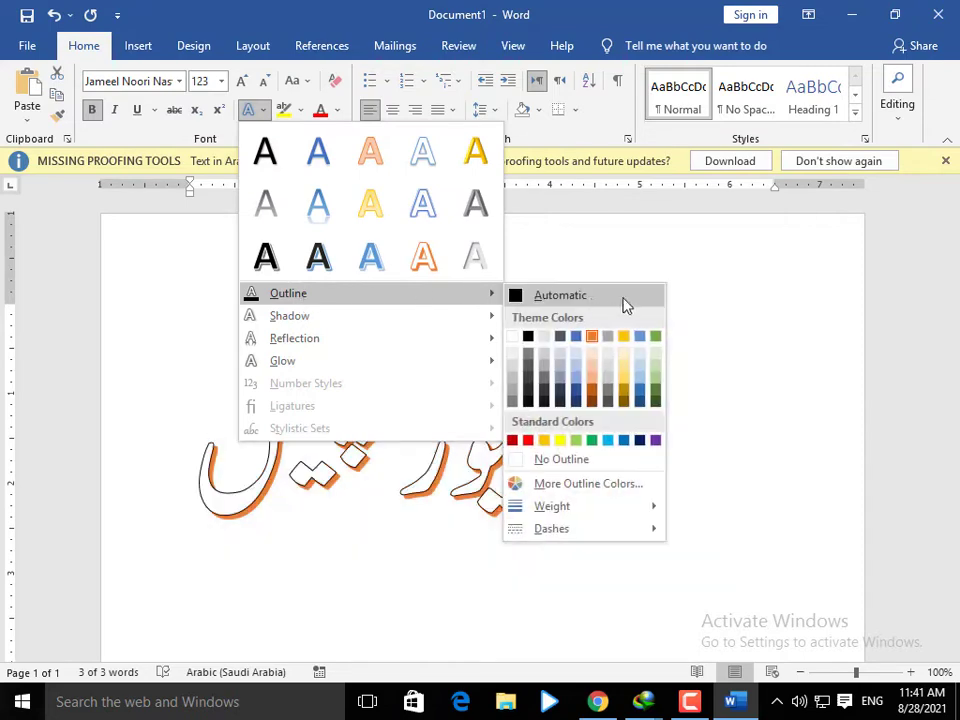
left_click(768, 276)
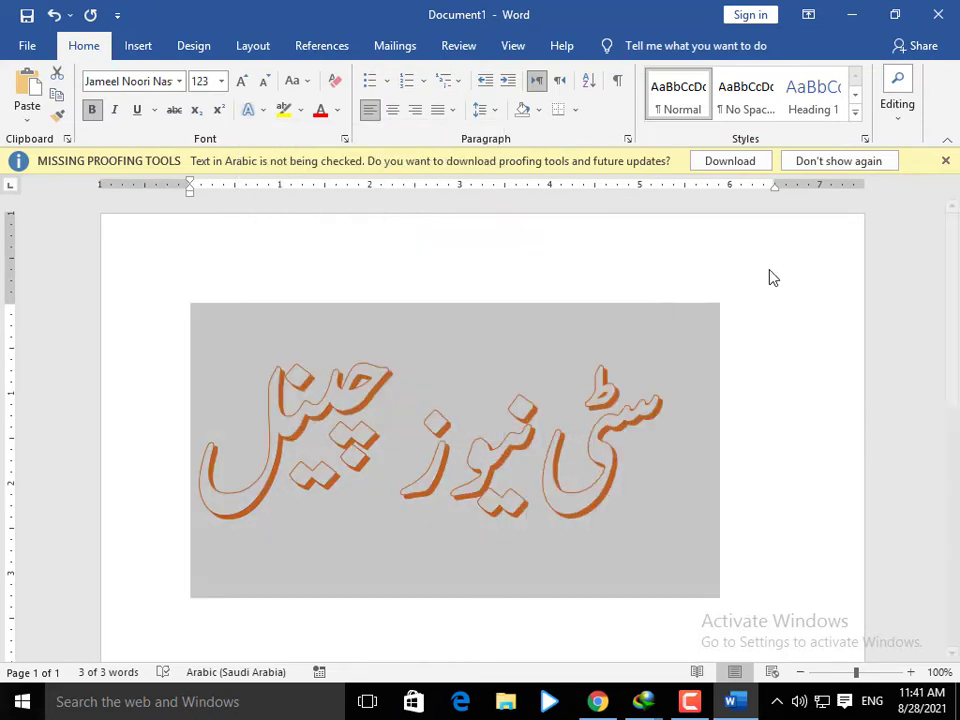
Give the phrase a gradient text fill and colour the gradient stop at 74% red.
left_click(339, 116)
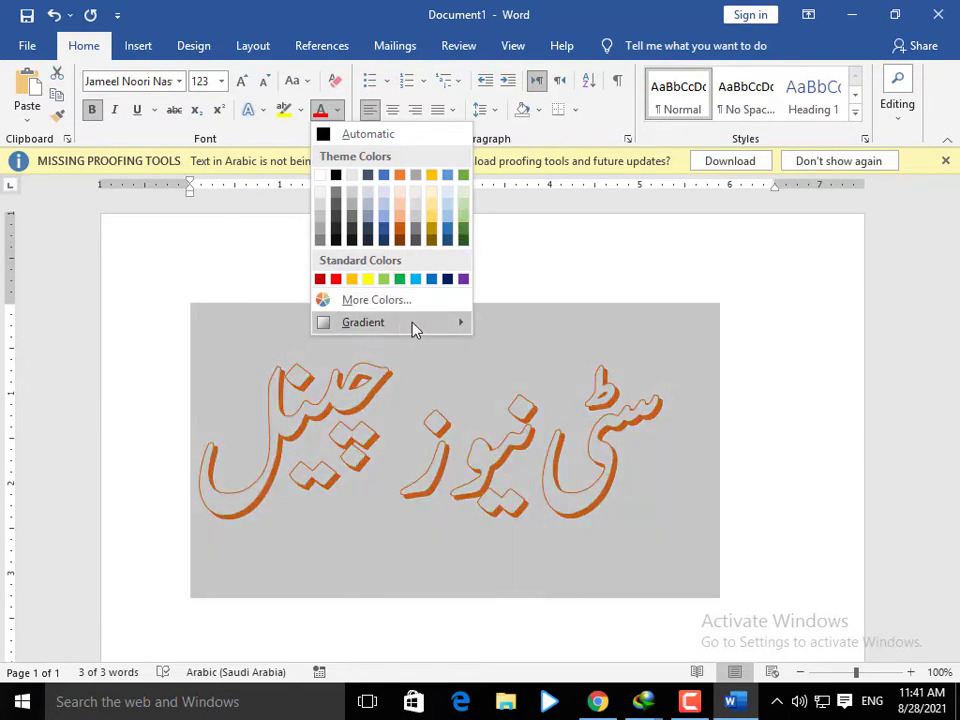
mouse_move(452, 332)
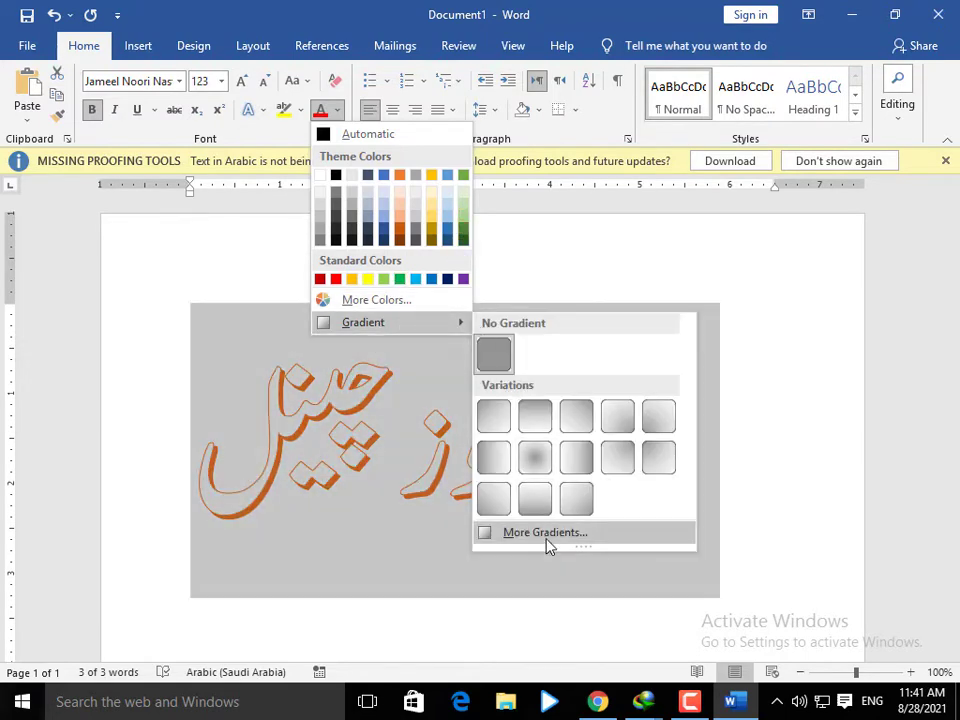
left_click(548, 532)
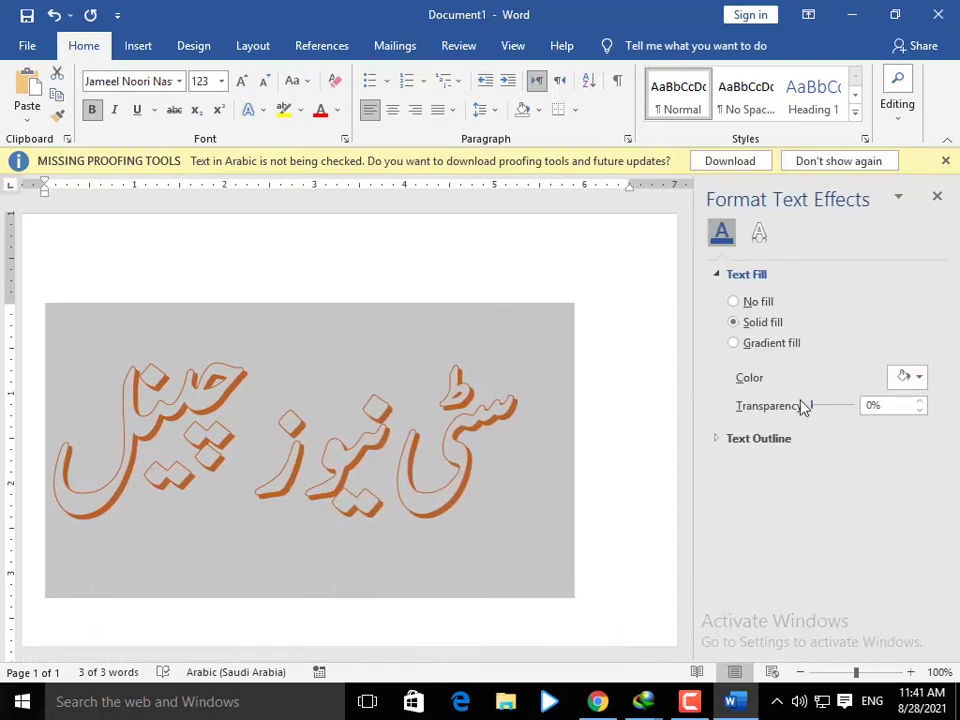
left_click(737, 343)
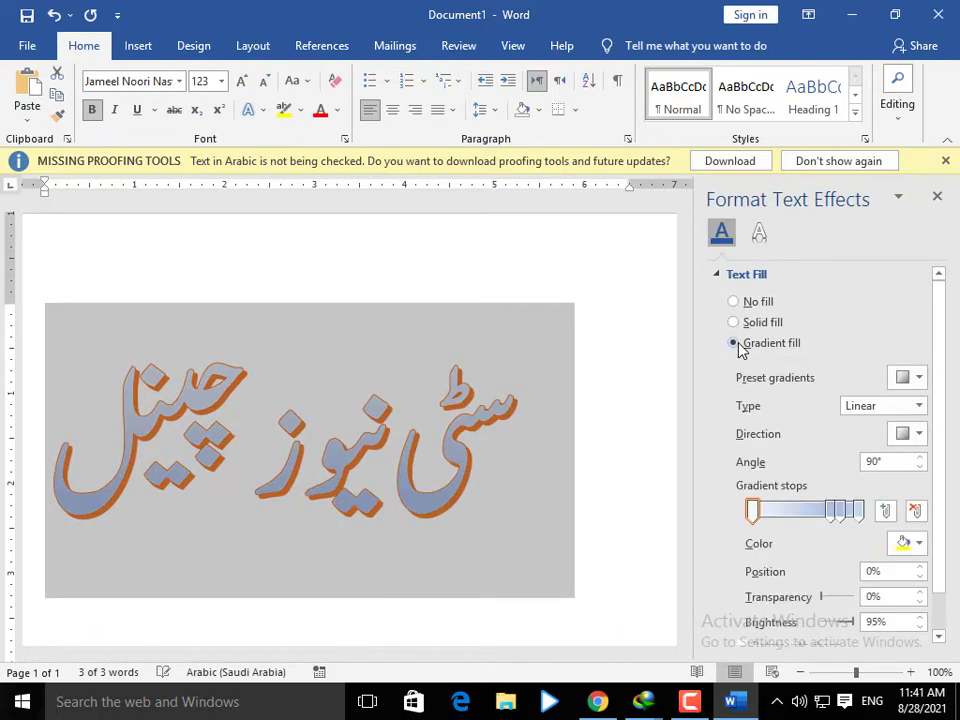
left_click(831, 511)
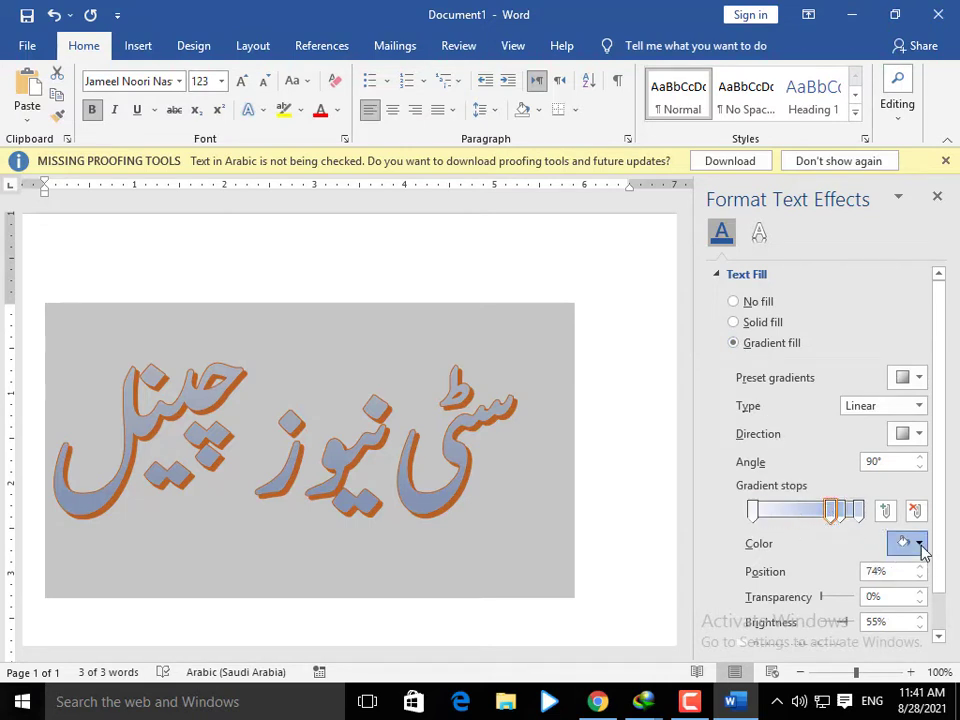
left_click(919, 543)
left_click(819, 505)
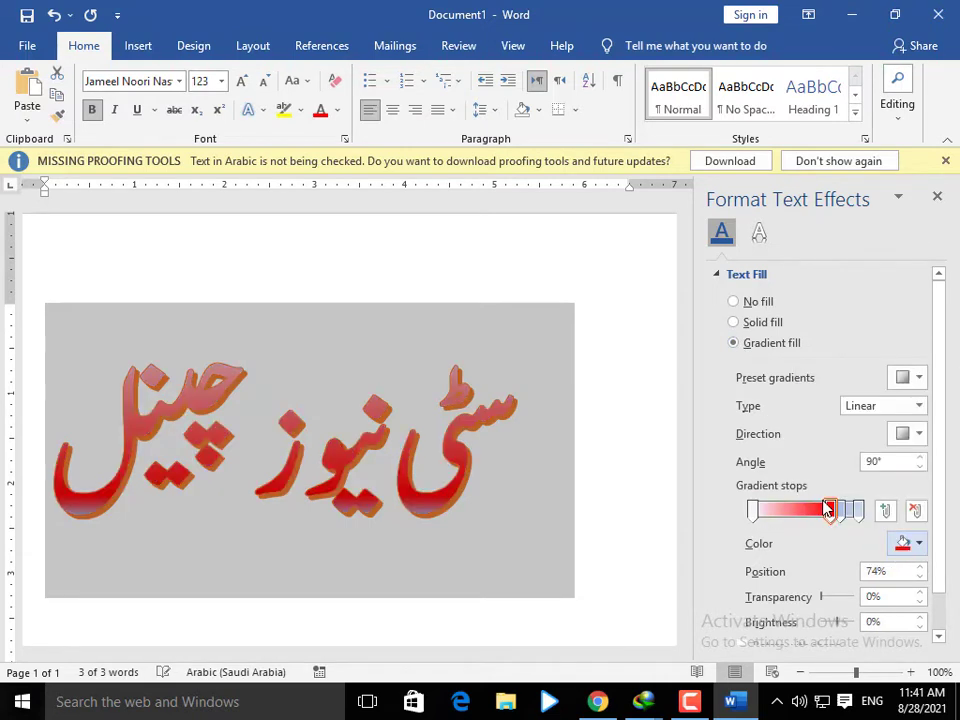
Colour the gradient stop at 83% black.
left_click(843, 512)
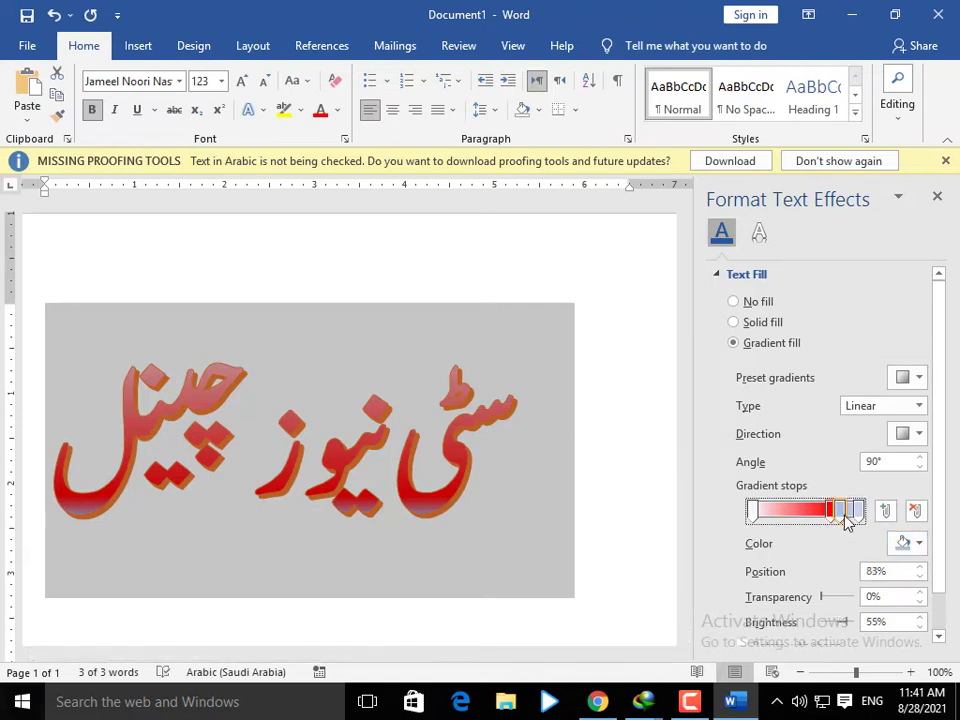
left_click(920, 548)
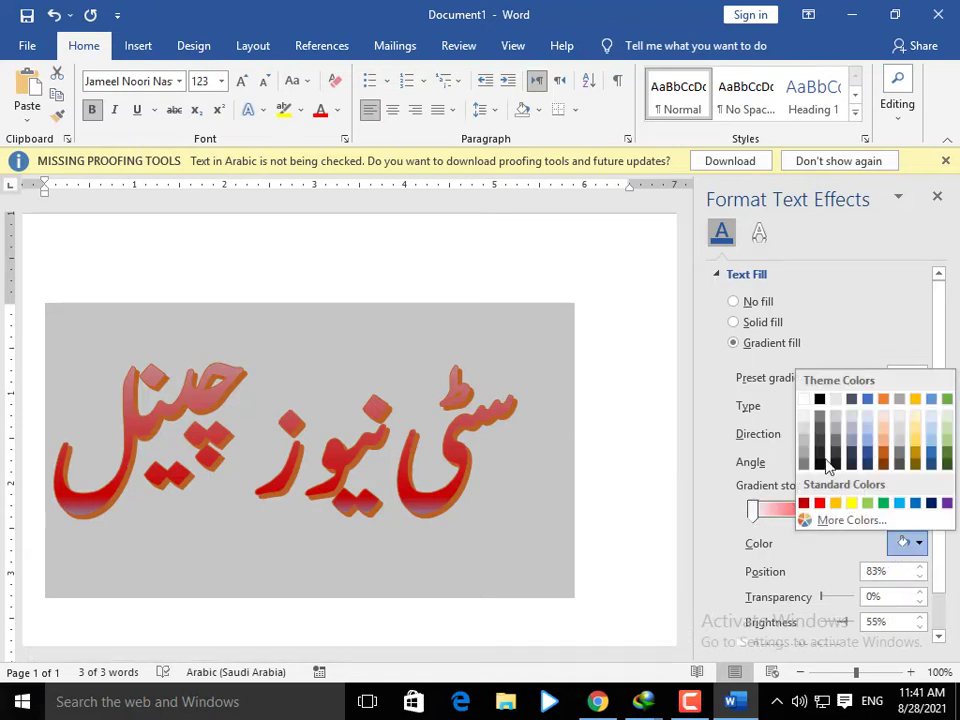
left_click(820, 400)
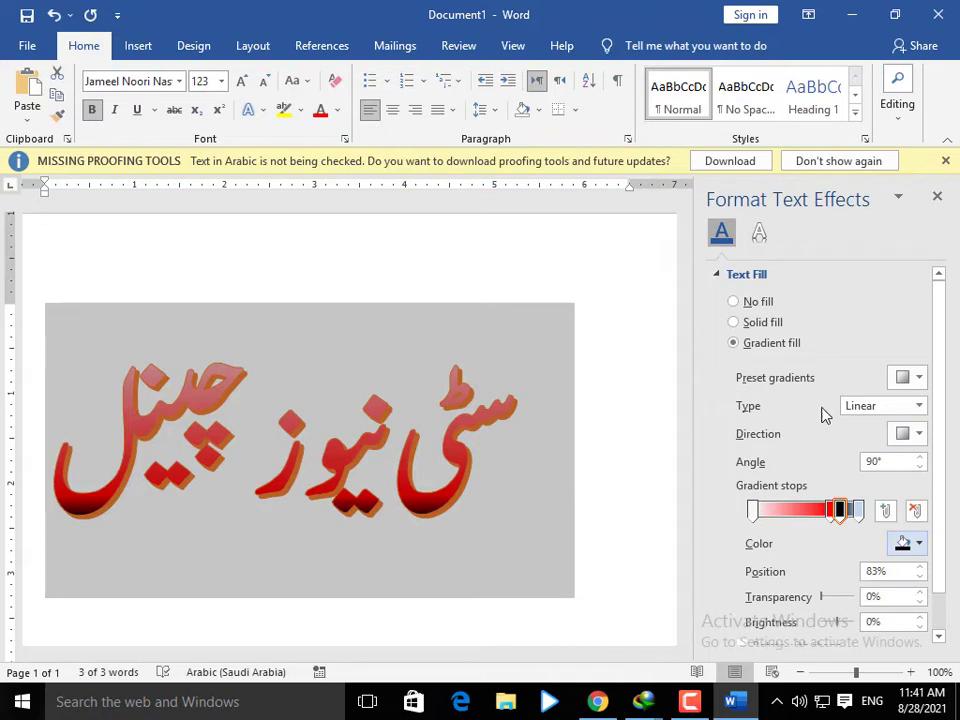
Move the first gradient stop to 28% and colour it light blue.
left_click_drag(752, 511, 790, 515)
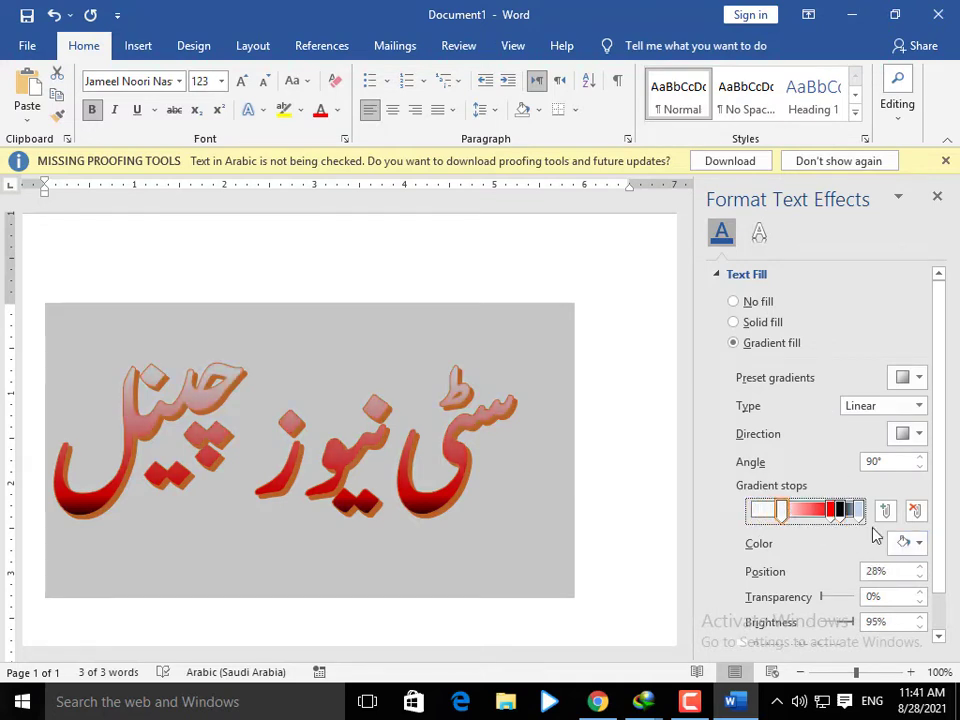
left_click(912, 544)
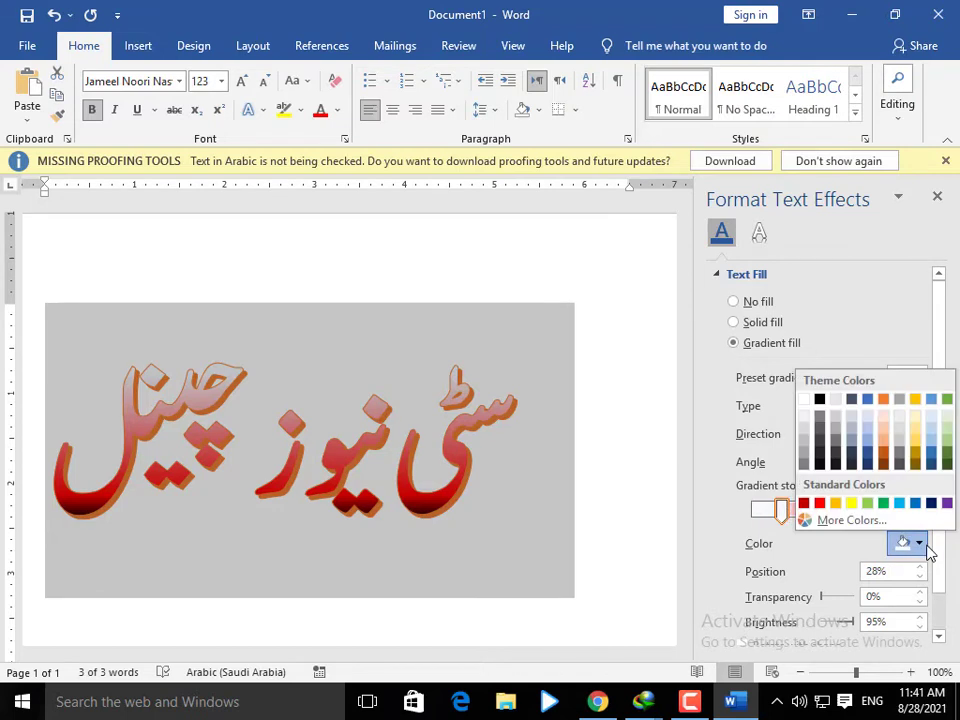
left_click(899, 503)
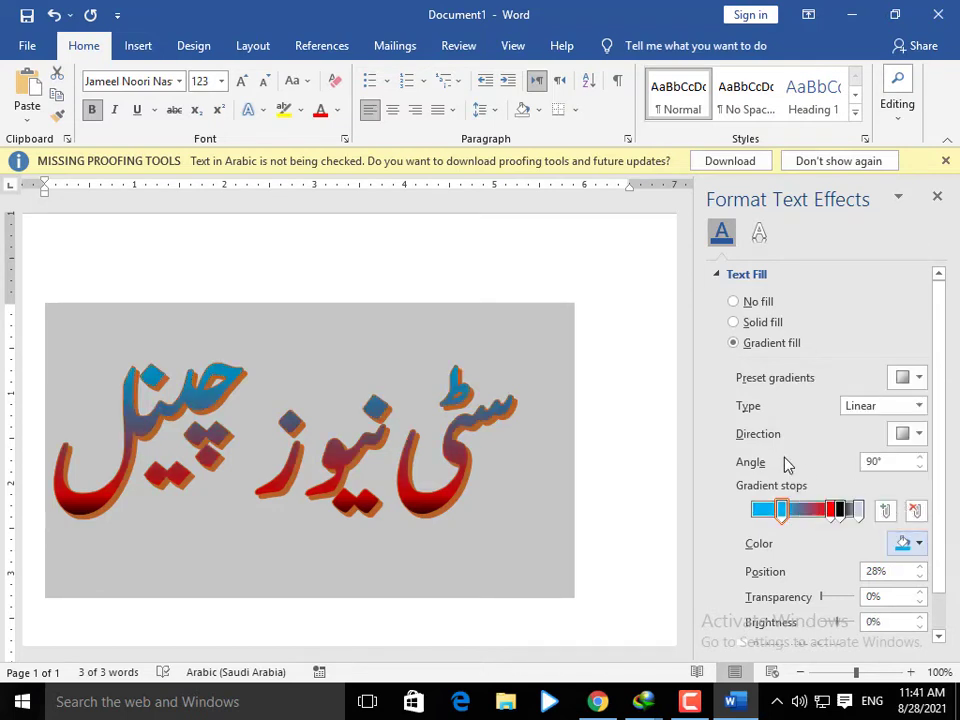
Remove the light blue first stop and the pale blue last stop from the text gradient.
mouse_move(860, 512)
left_mouse_down()
mouse_move(805, 515)
mouse_move(853, 516)
left_mouse_up()
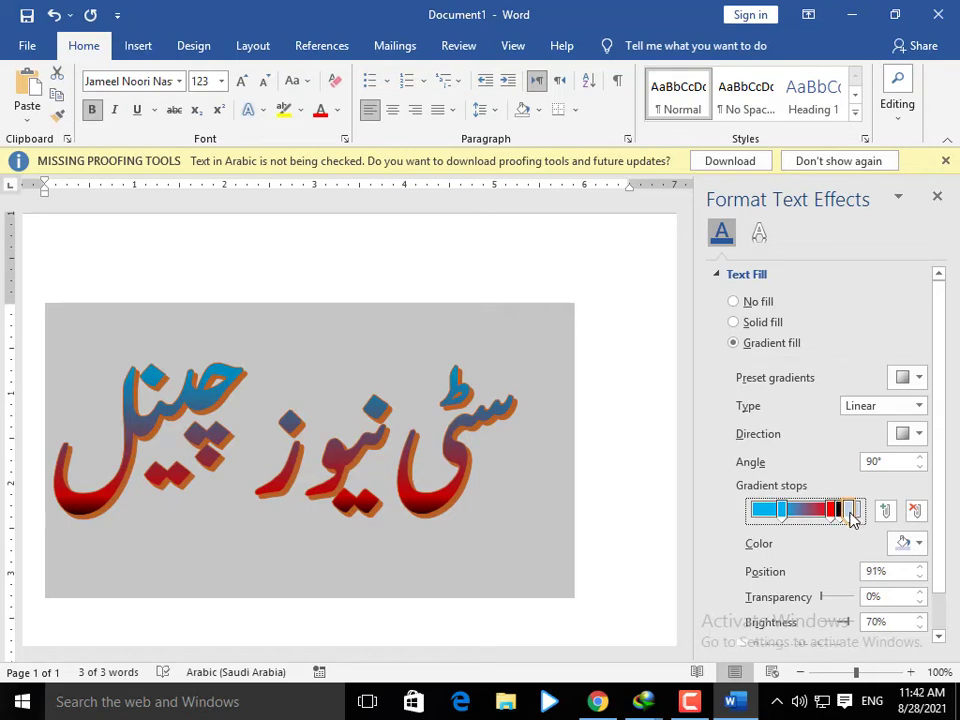
left_click(785, 512)
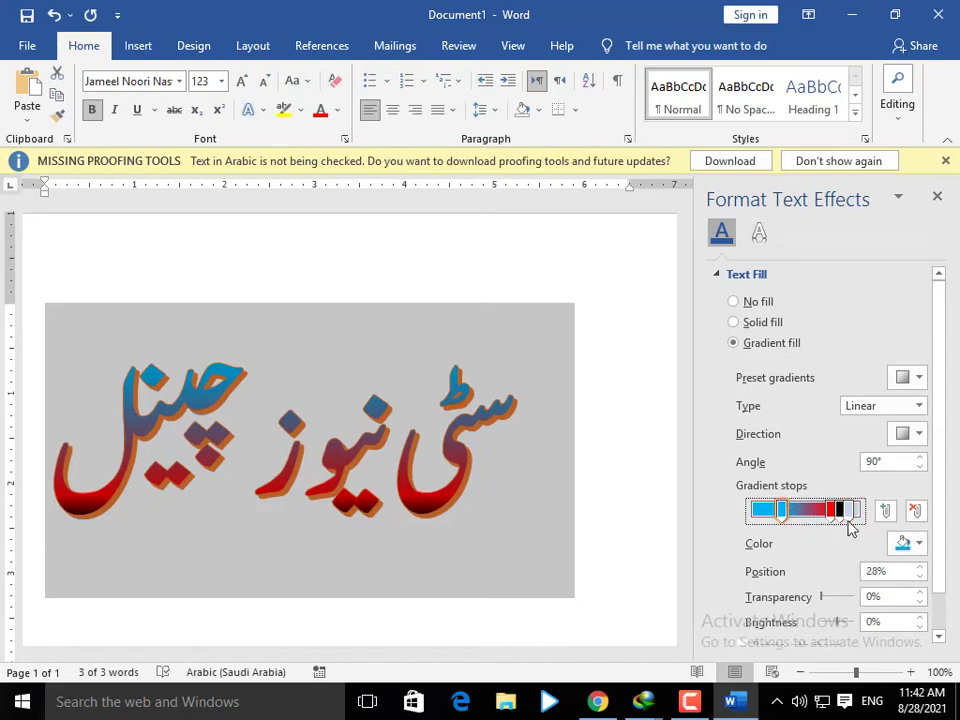
left_click(916, 511)
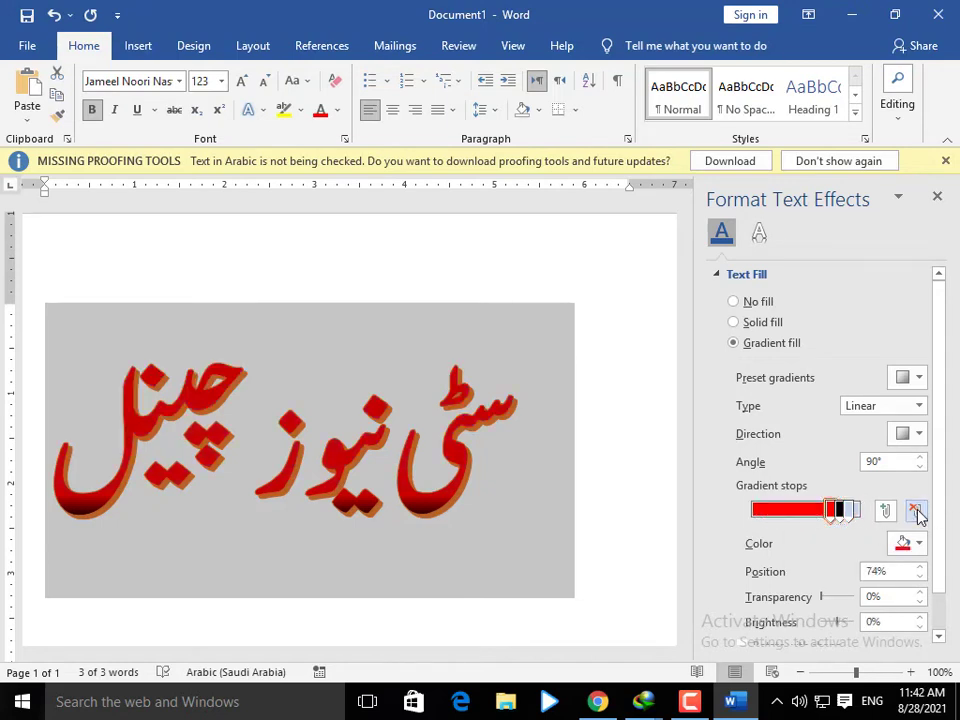
left_click(851, 510)
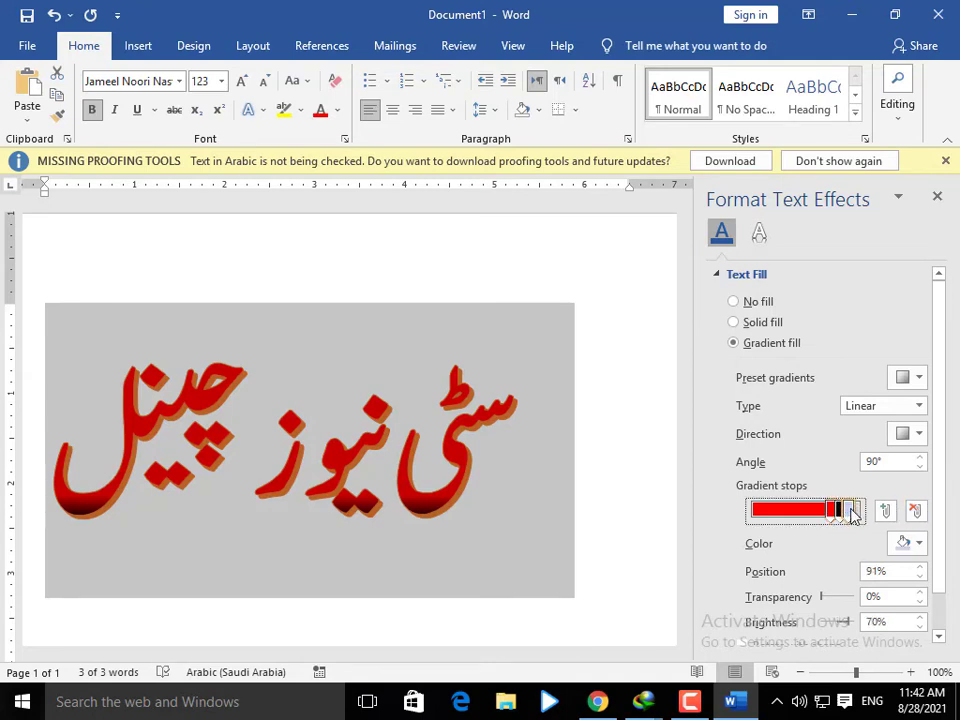
left_click(915, 511)
Move the red gradient stop to 37% and dismiss the missing proofing tools notice.
left_click_drag(830, 511, 790, 514)
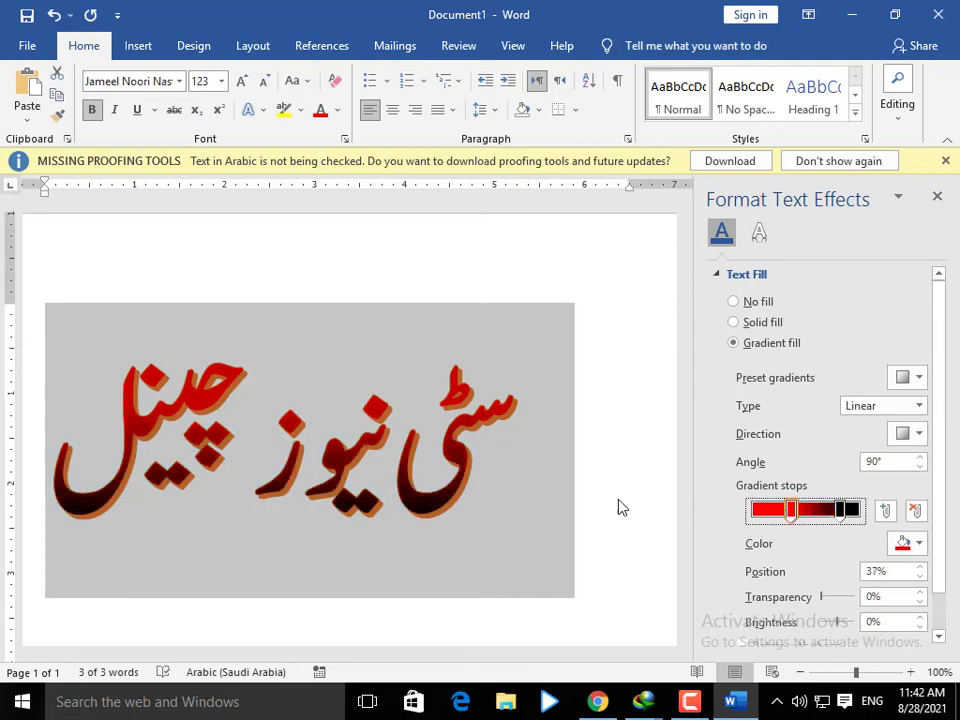
left_click(595, 431)
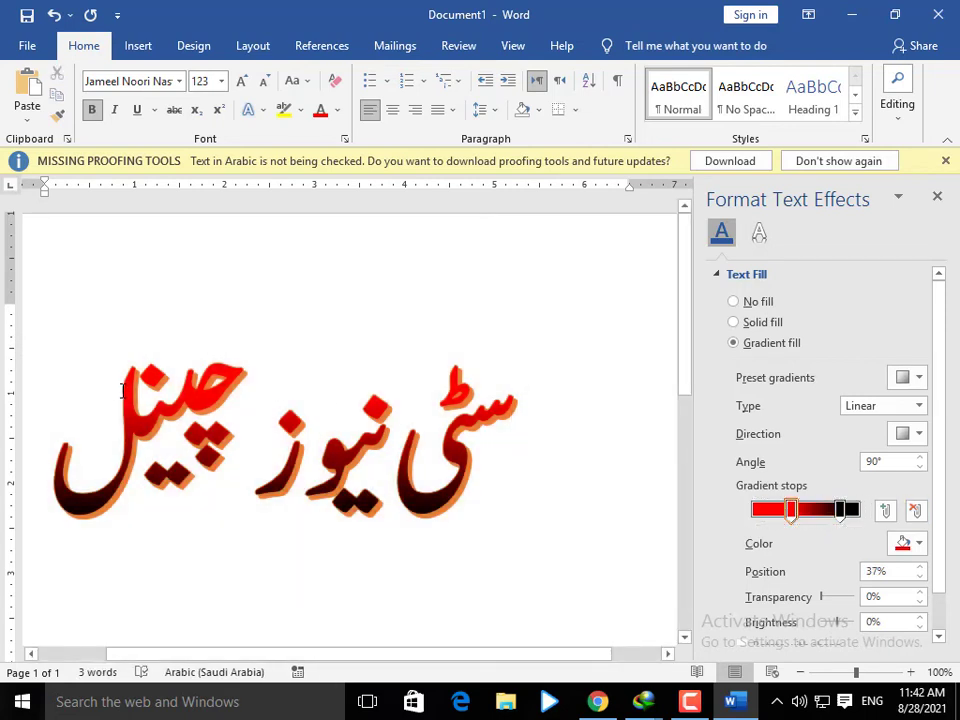
left_click(945, 161)
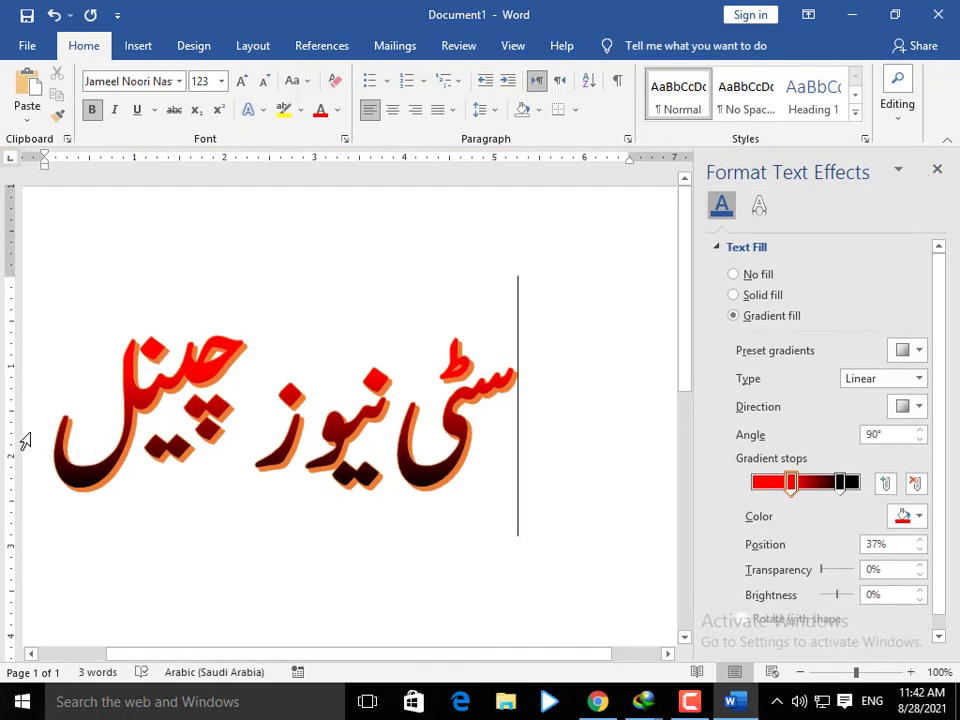
left_click_drag(49, 429, 514, 400)
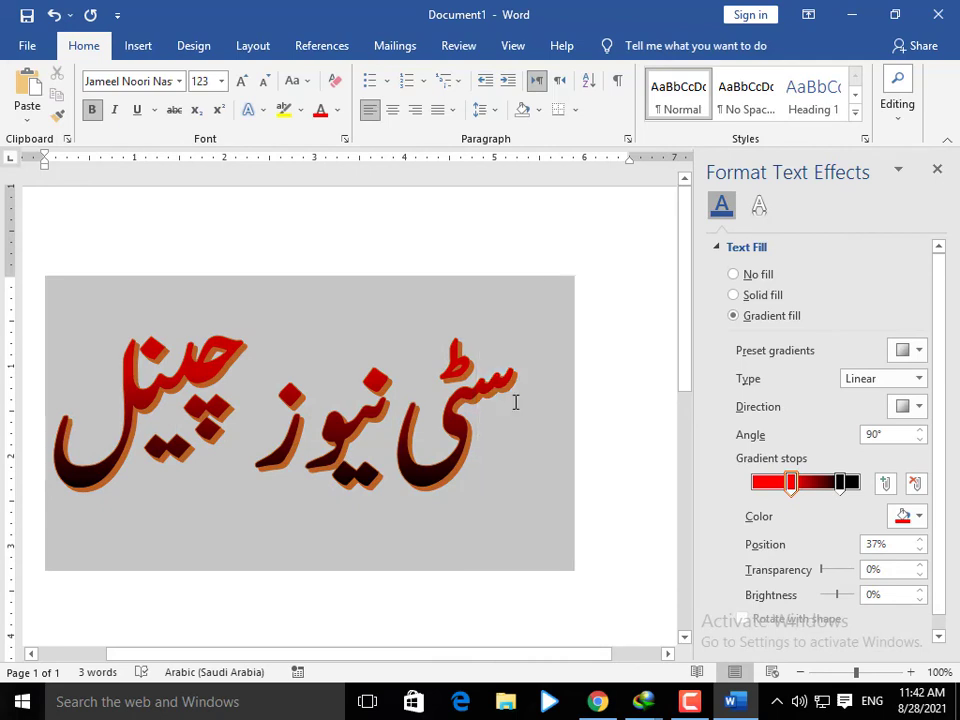
left_click(25, 122)
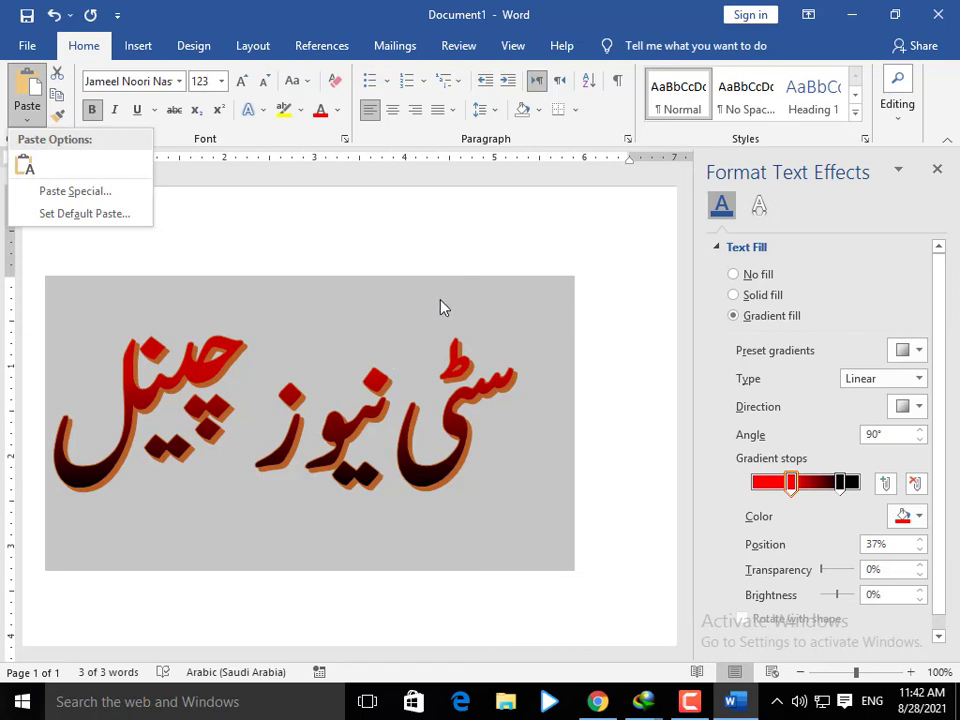
left_click(430, 270)
left_click(33, 112)
left_click(84, 190)
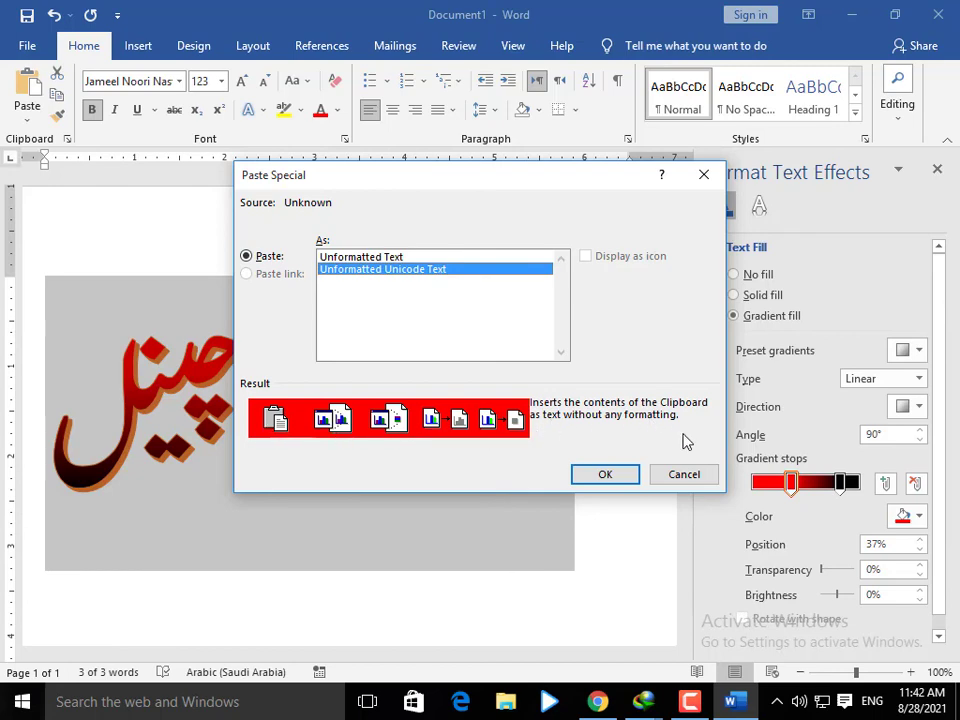
left_click(687, 480)
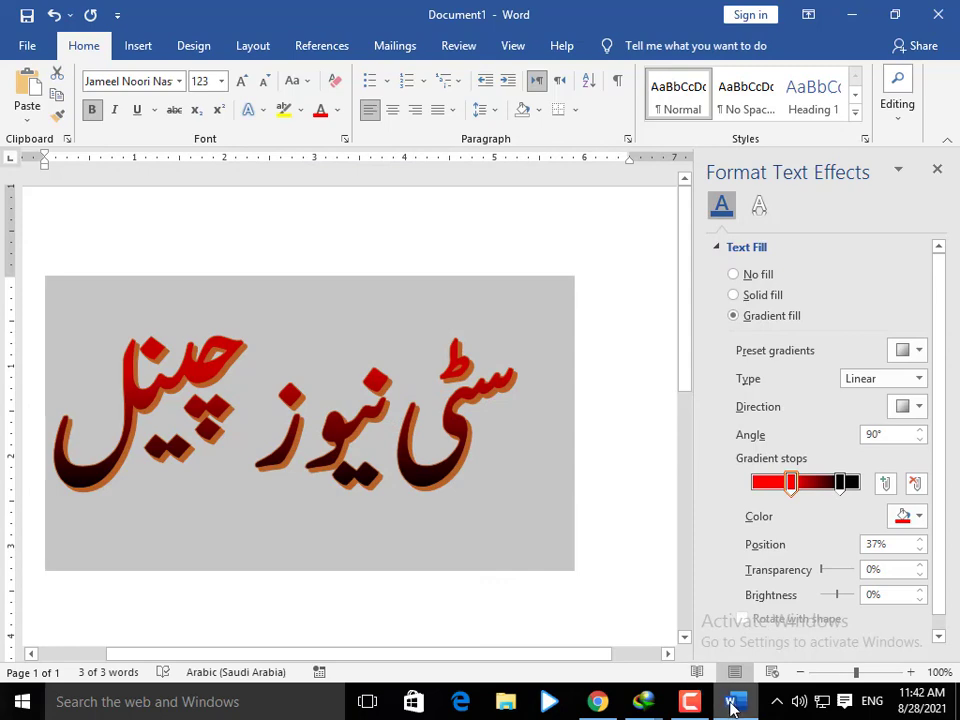
mouse_move(728, 703)
left_click(690, 701)
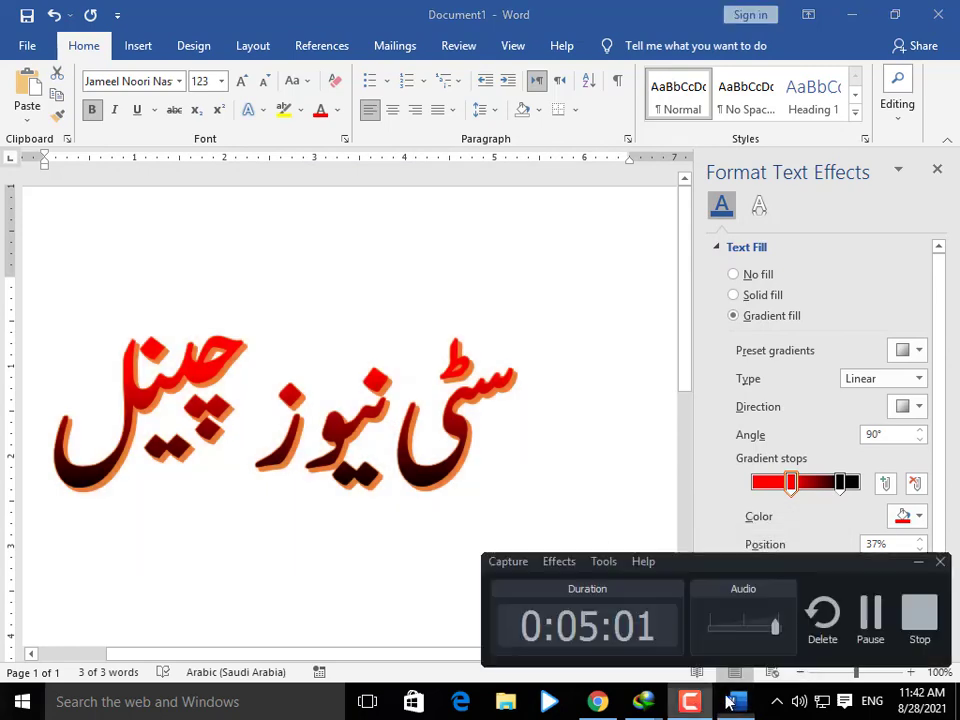